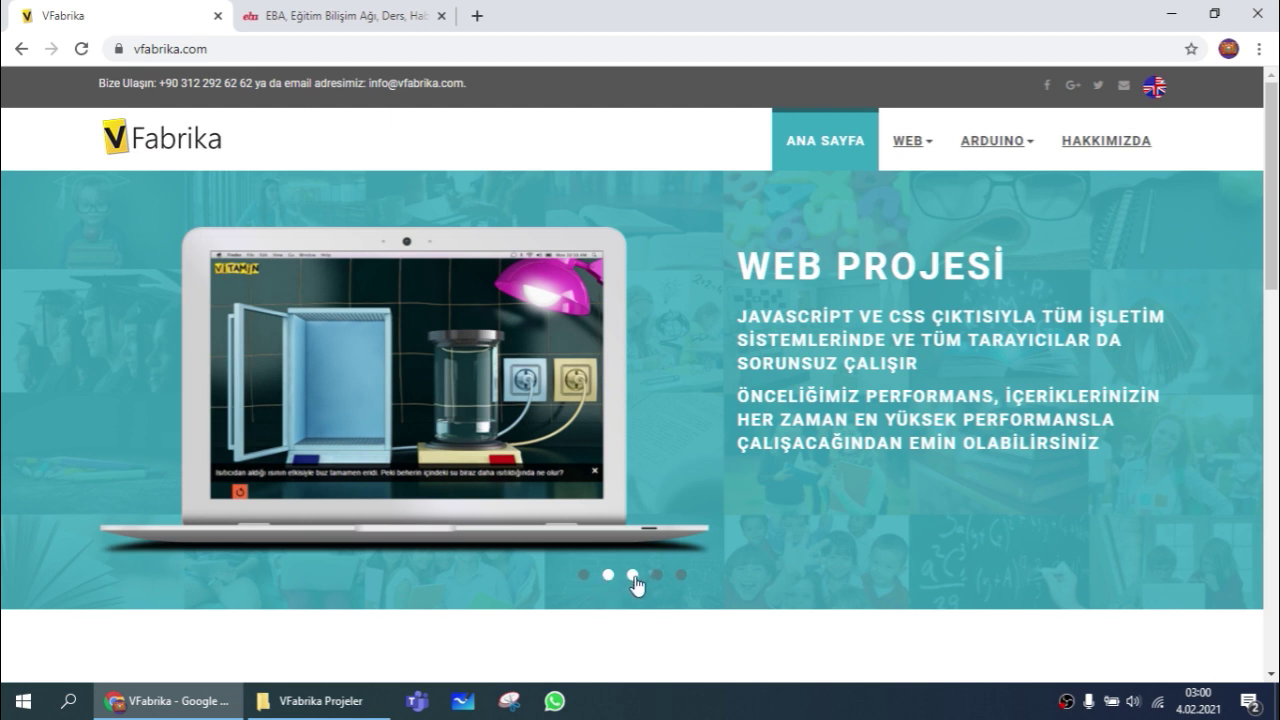
Look through the VFabrika homepage slides on Arduino projects, animation and block programming
click(632, 575)
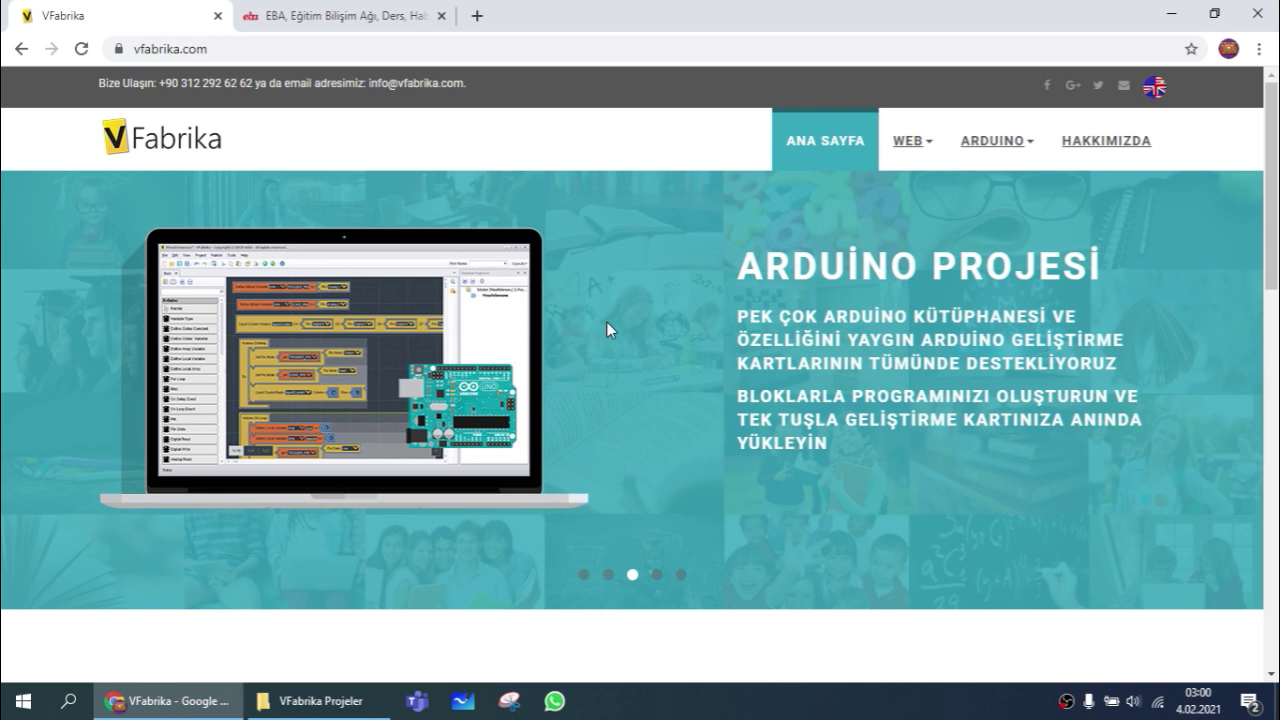
click(656, 576)
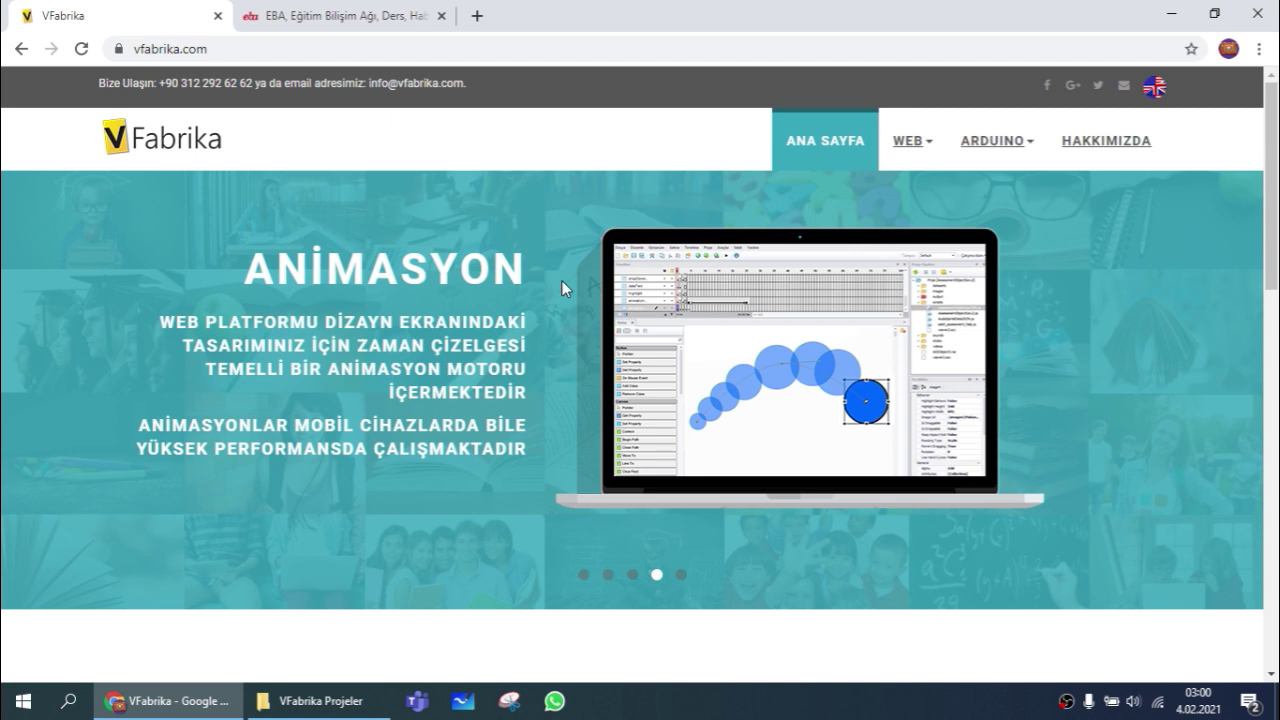
click(681, 575)
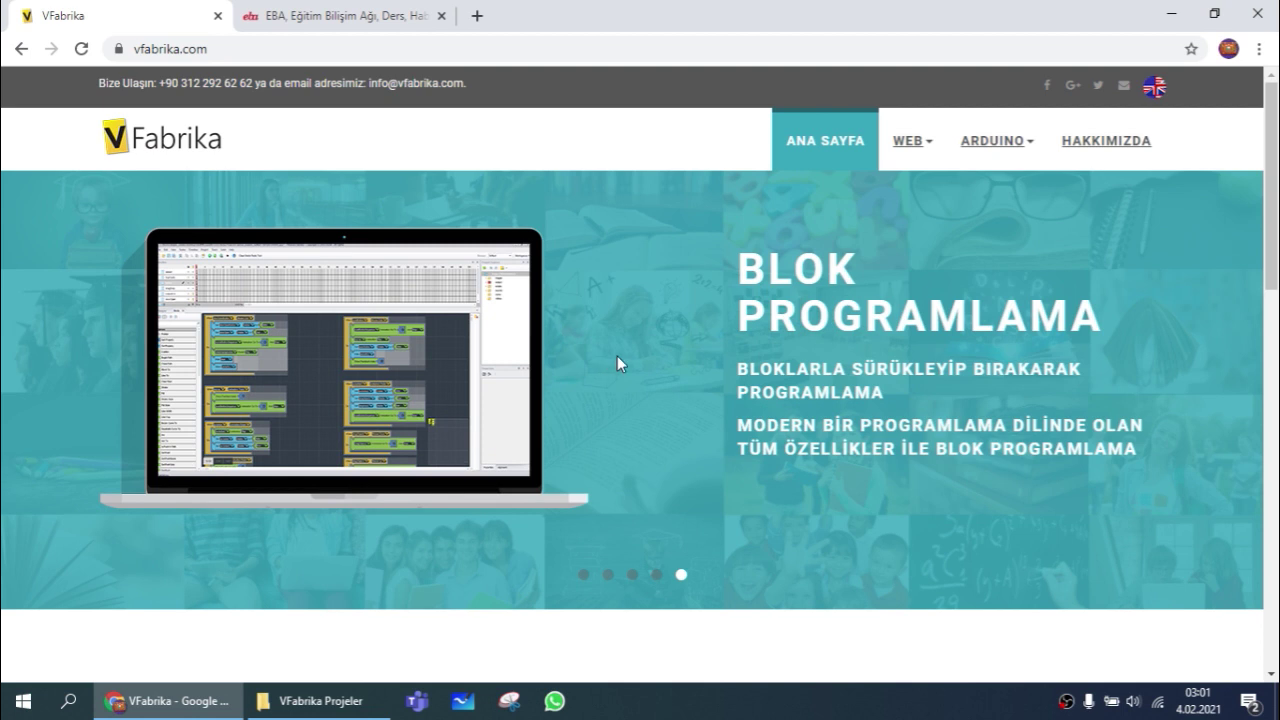
Switch to the EBA site and open the VFabrika page under İçerik Üretimi
click(400, 12)
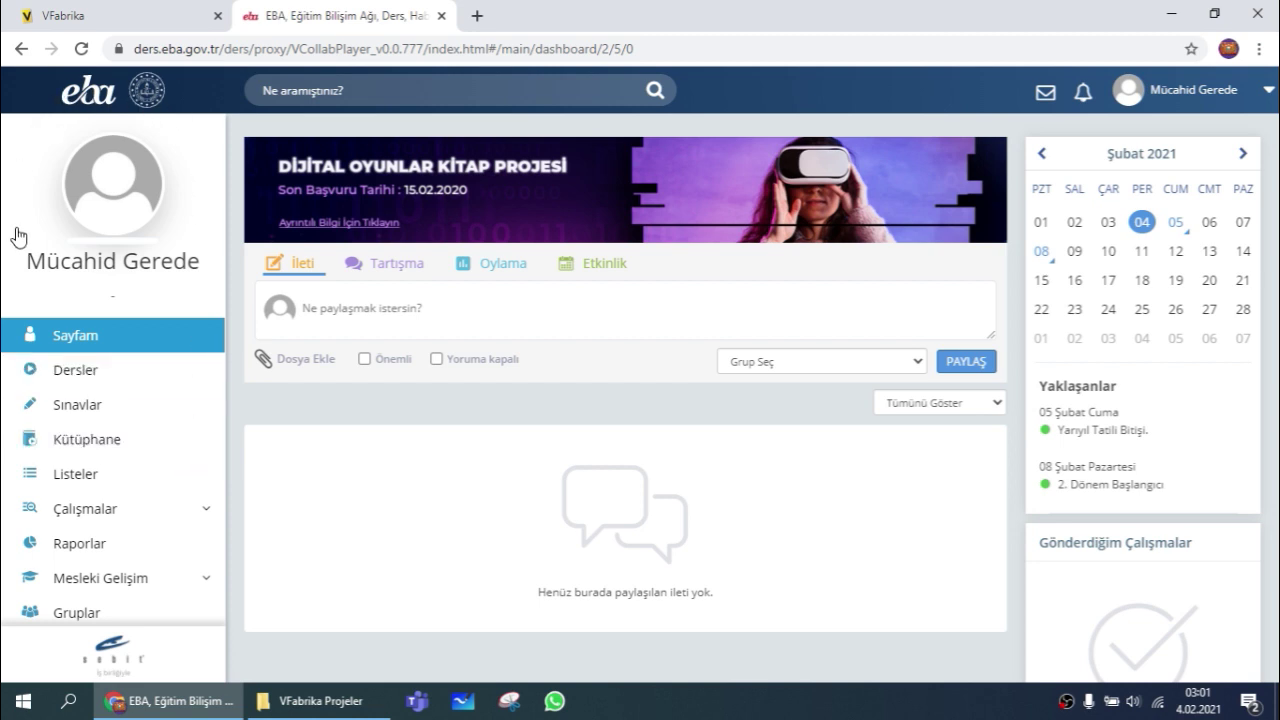
scroll(139, 435, down, 1)
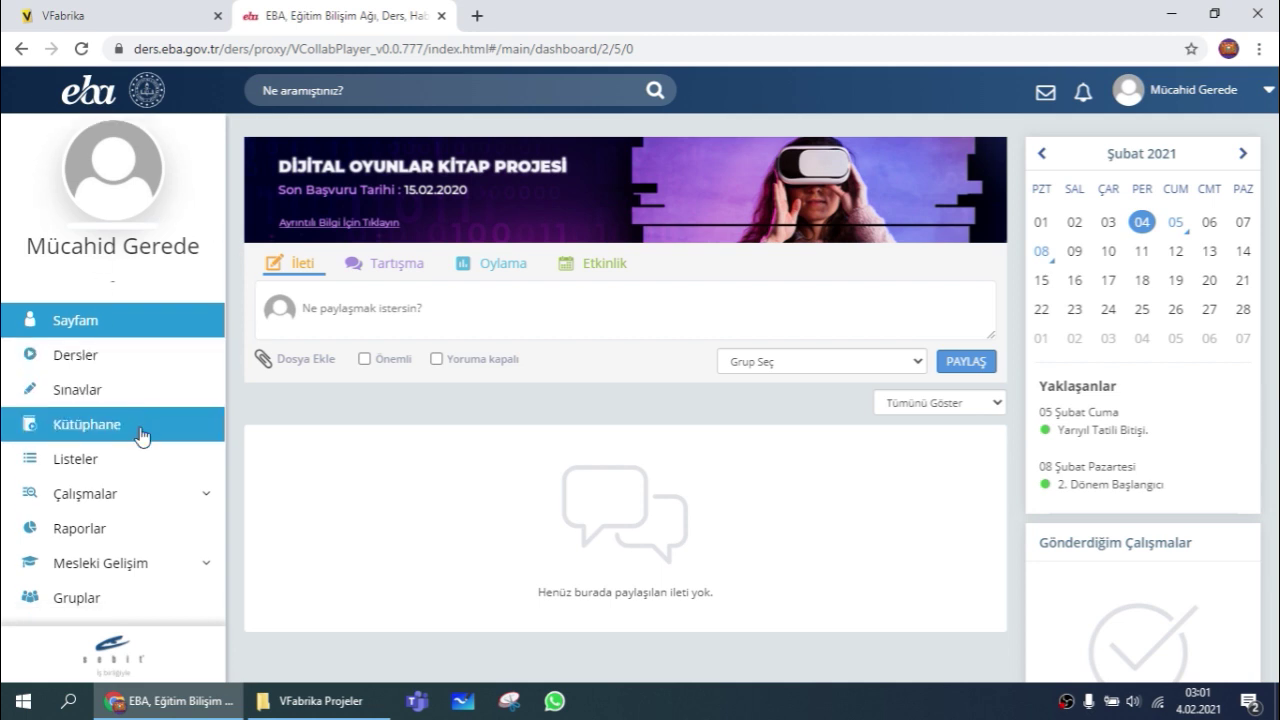
scroll(138, 434, down, 4)
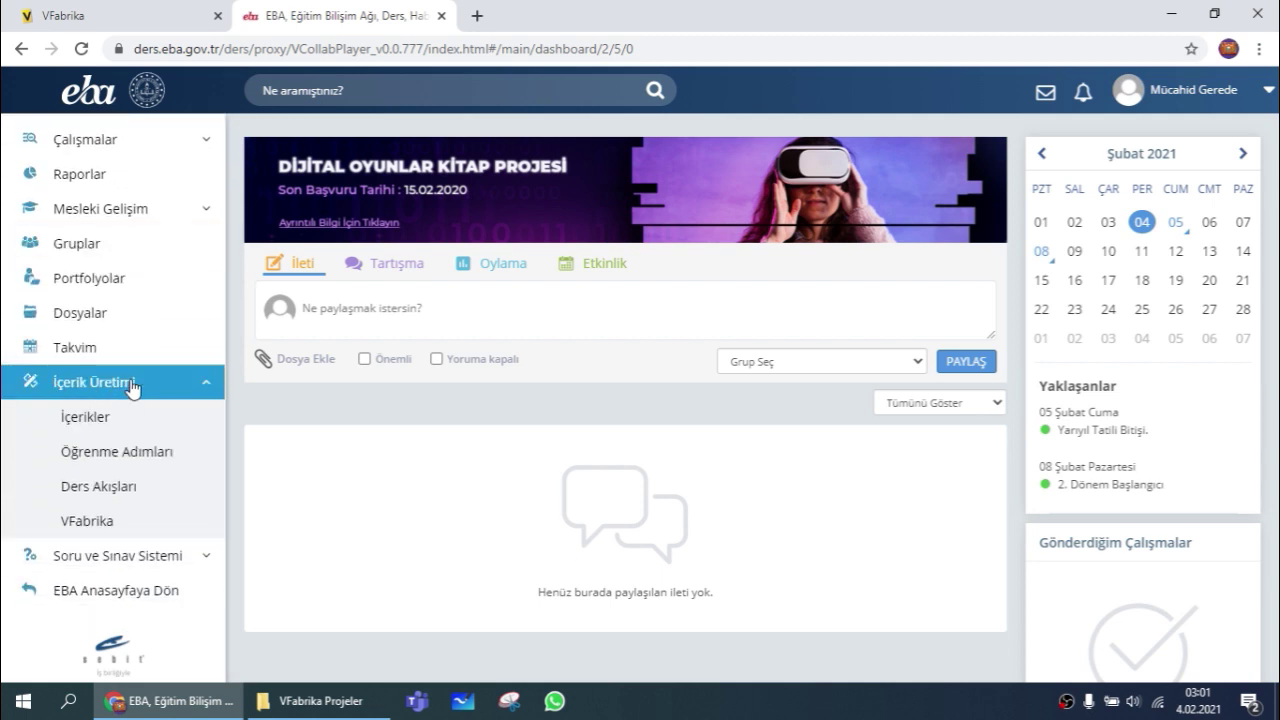
click(155, 526)
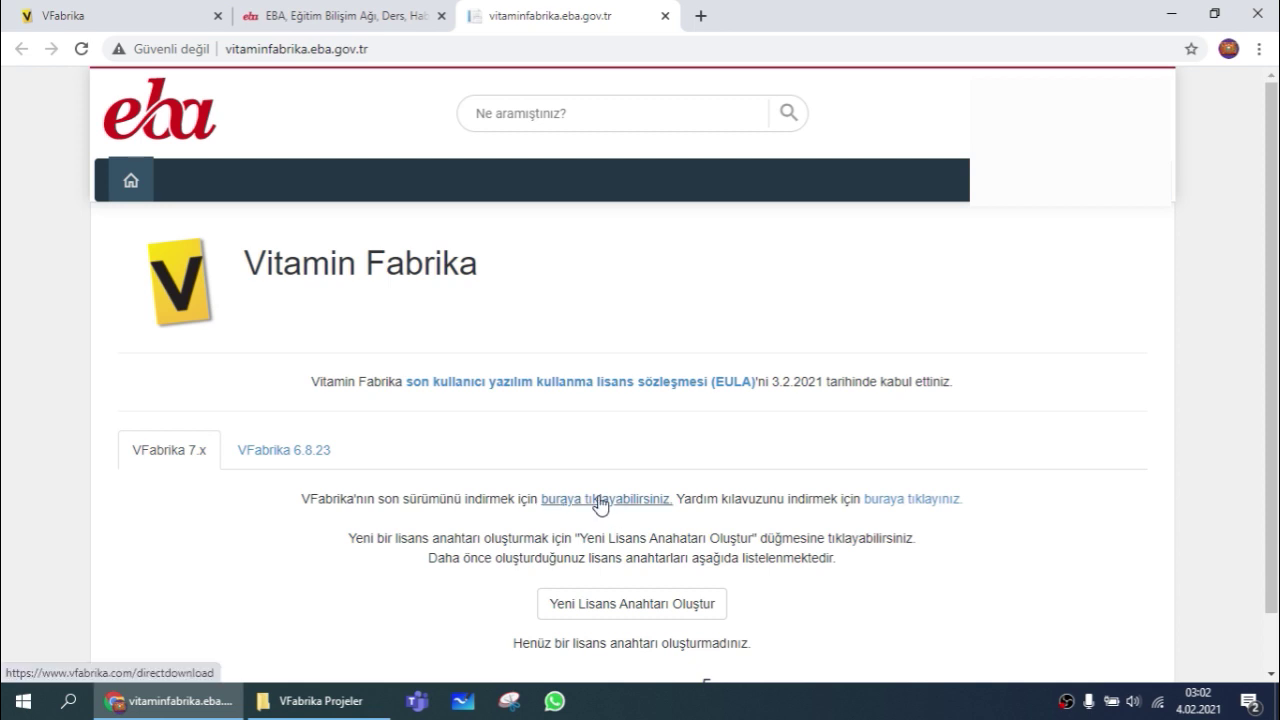
Clear the open windows off the desktop and start the VFabrika installer there with Türkçe as setup language
click(1168, 14)
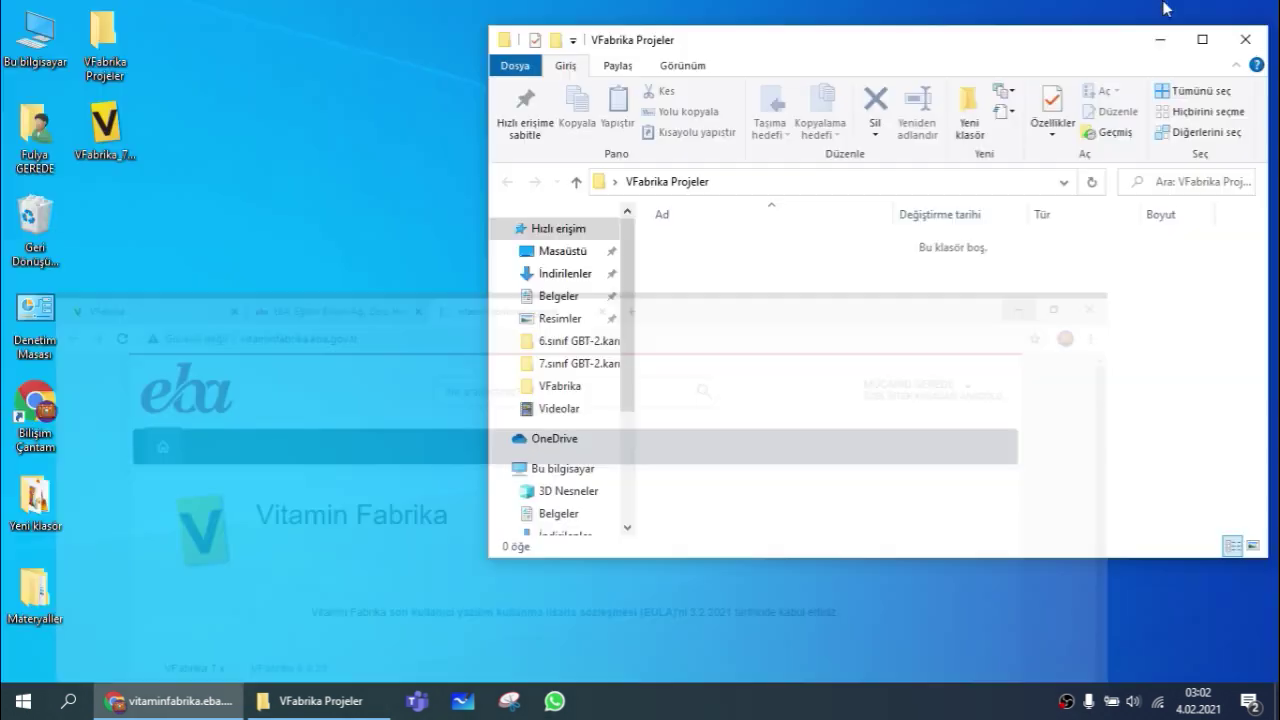
click(1245, 39)
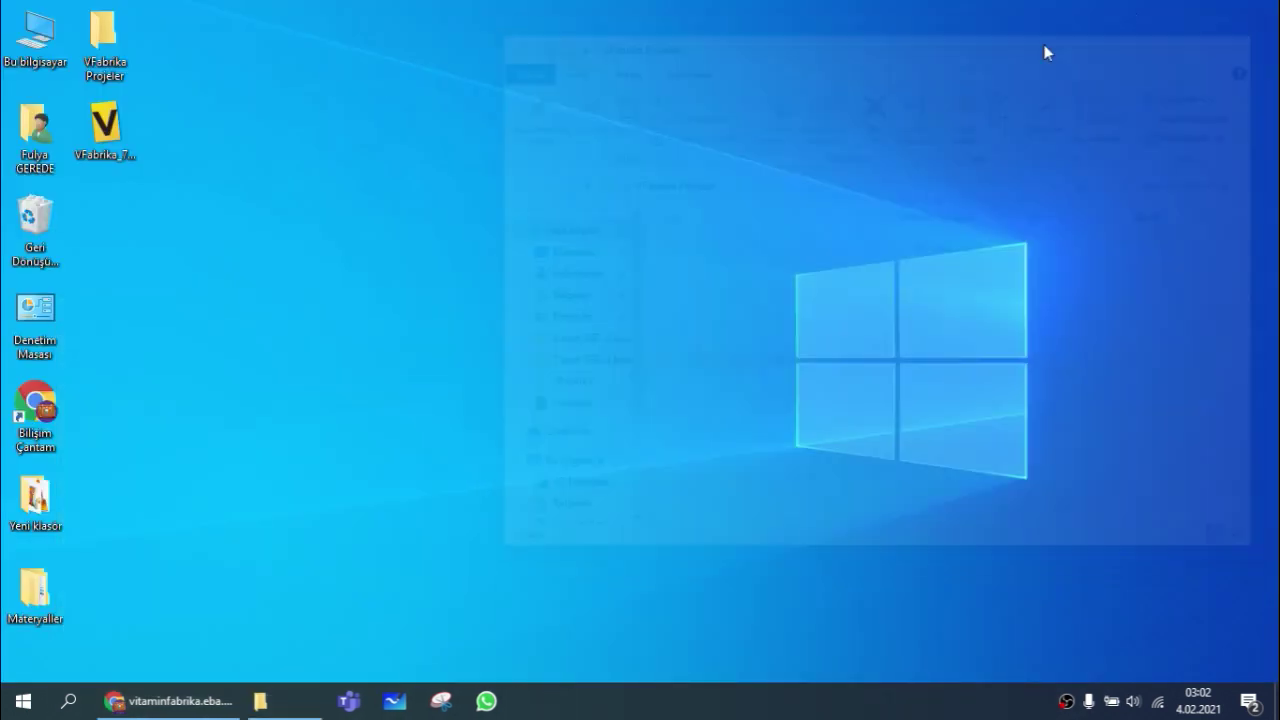
double_click(112, 128)
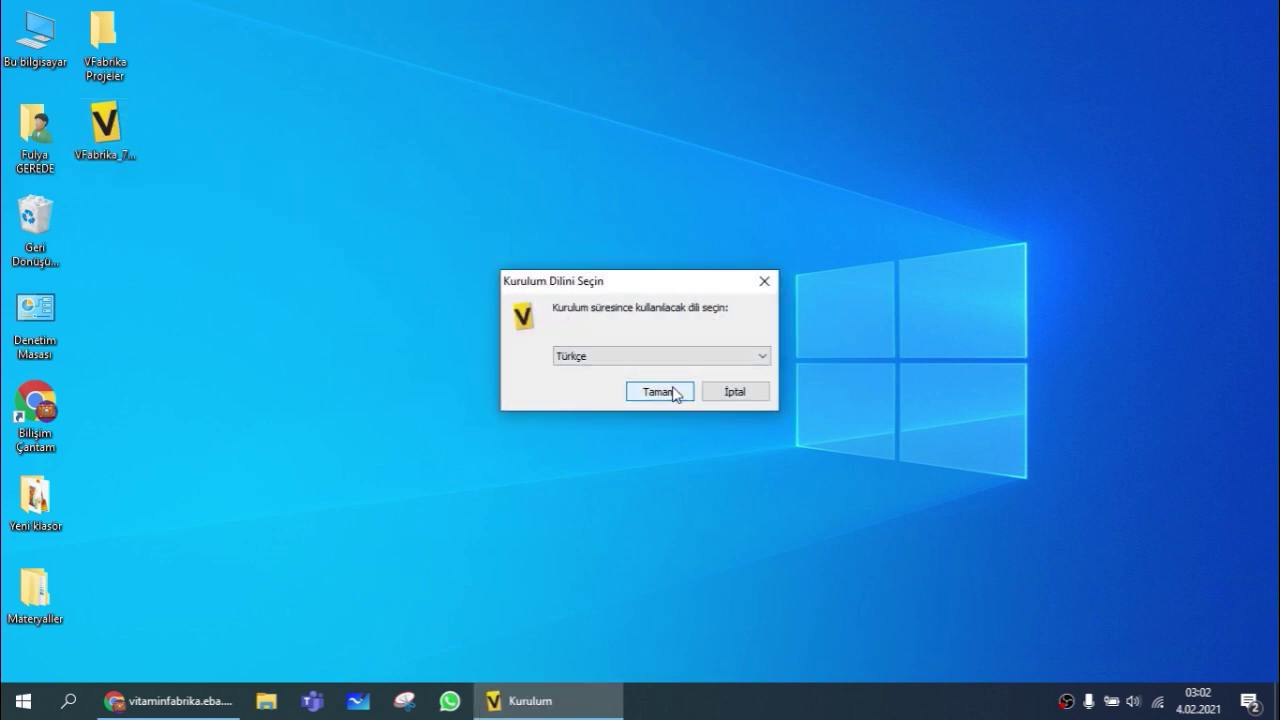
click(673, 391)
Accept the licence agreement, install VFabrika in the default folders with a desktop icon, and launch it on finishing
click(567, 445)
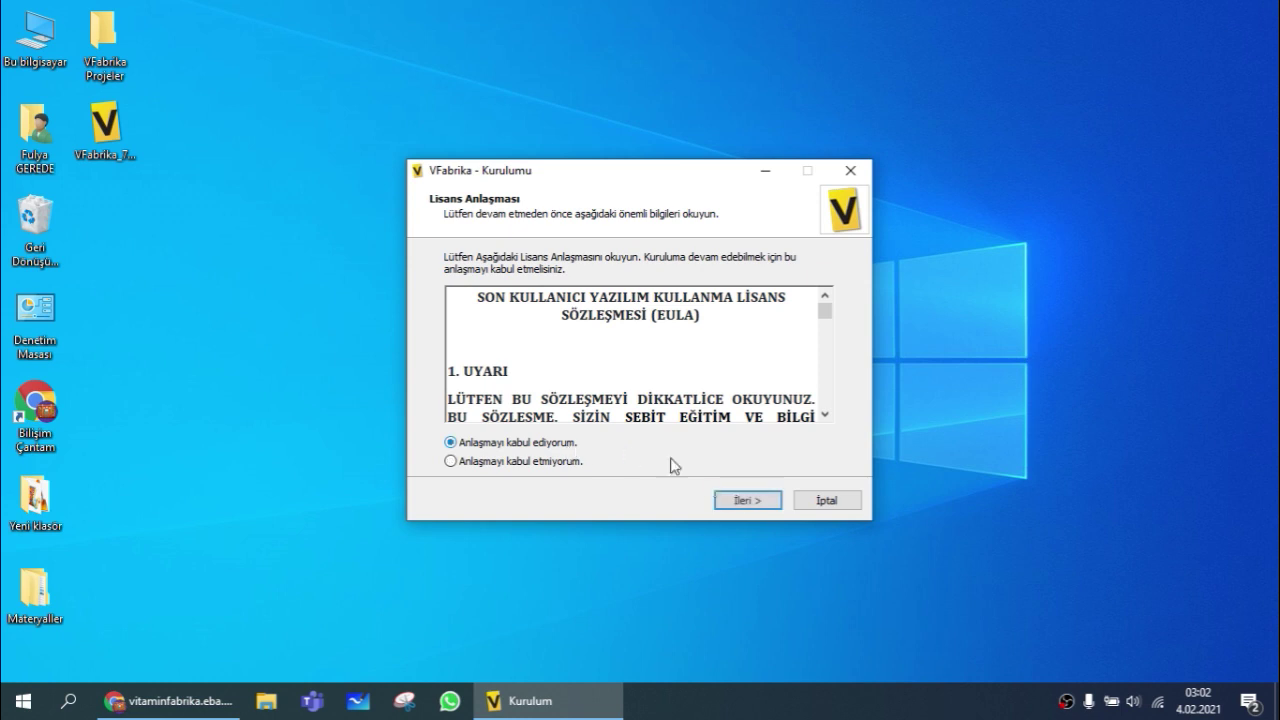
click(735, 502)
click(758, 501)
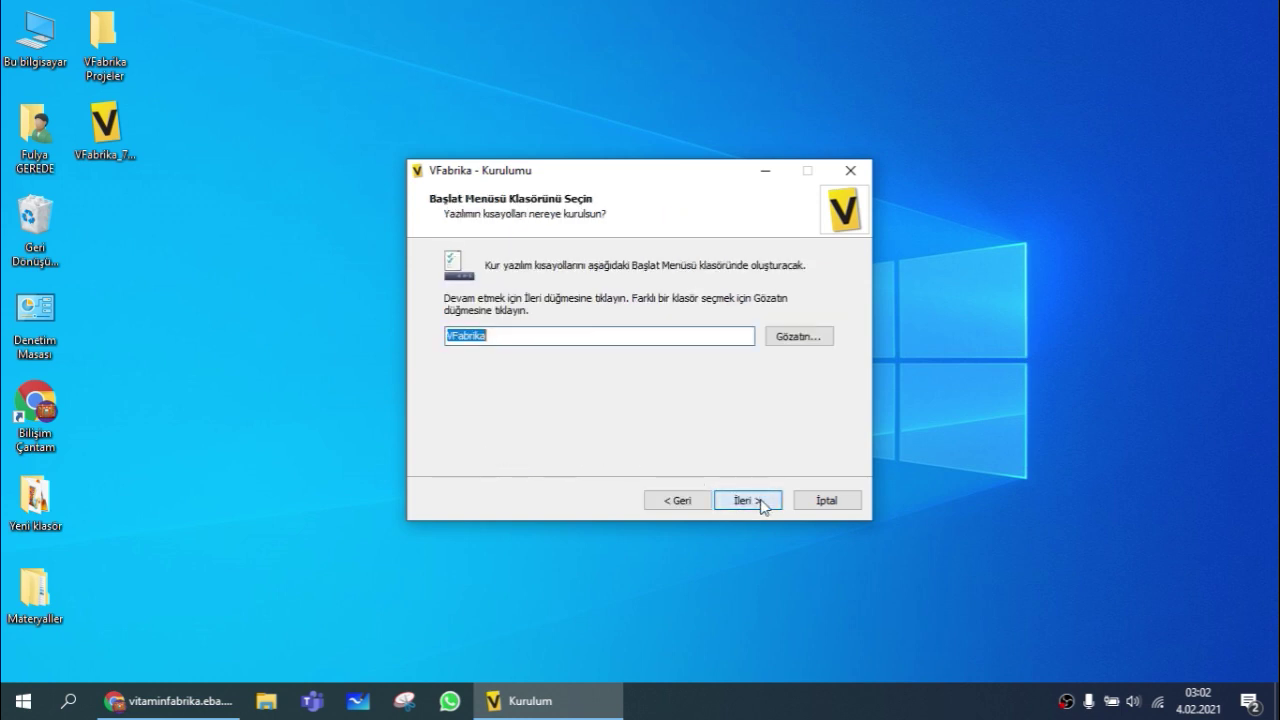
click(758, 502)
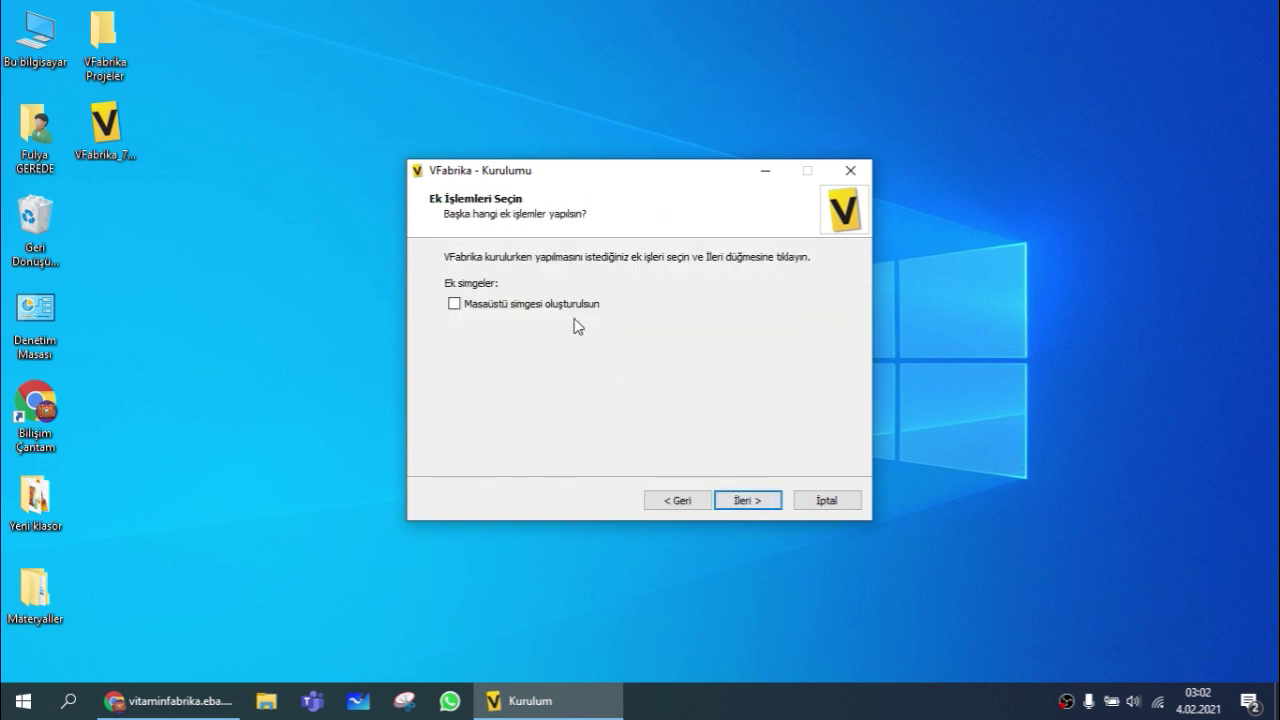
click(547, 311)
click(763, 500)
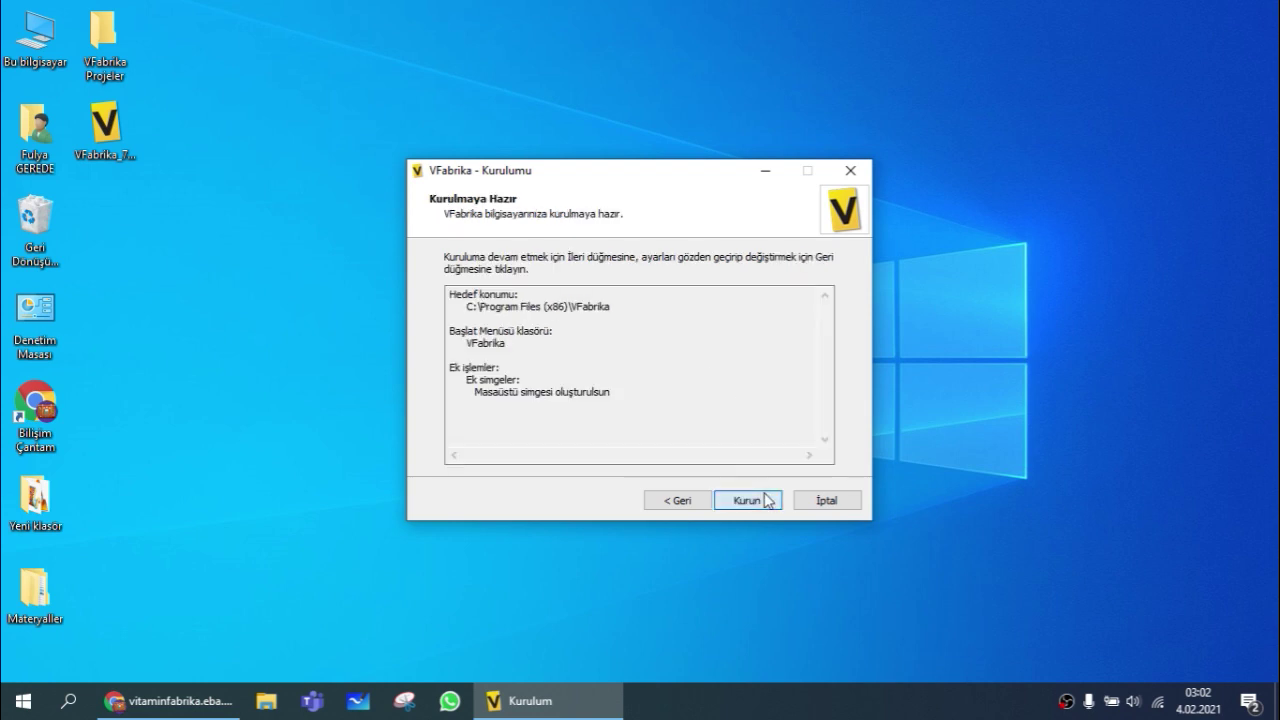
click(750, 500)
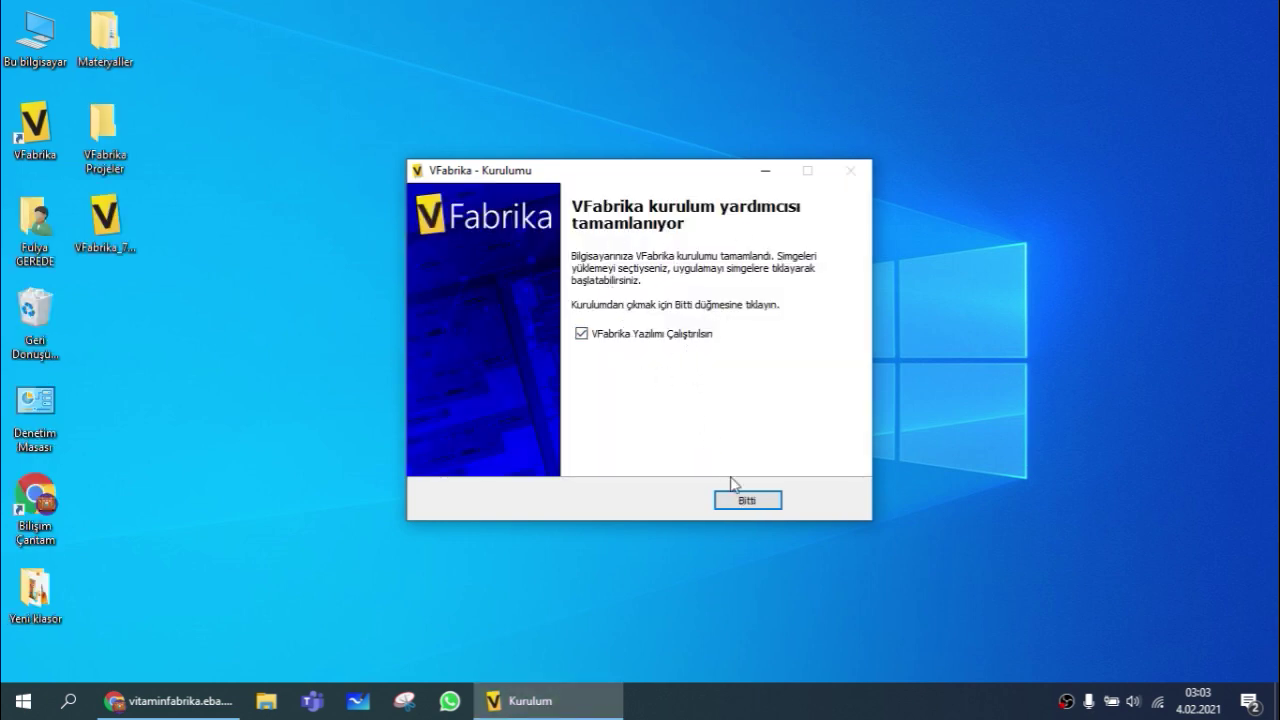
click(749, 501)
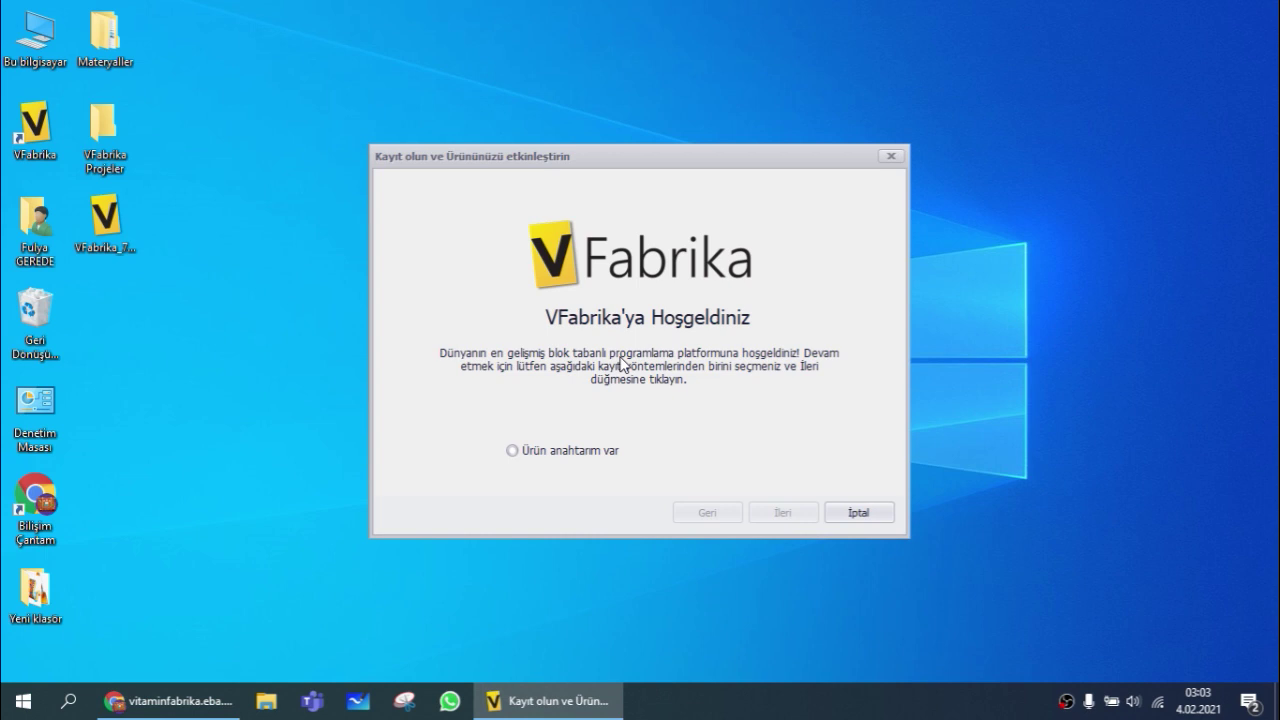
Choose activation with an existing product key and accept the end-user licence agreement
click(524, 450)
click(784, 510)
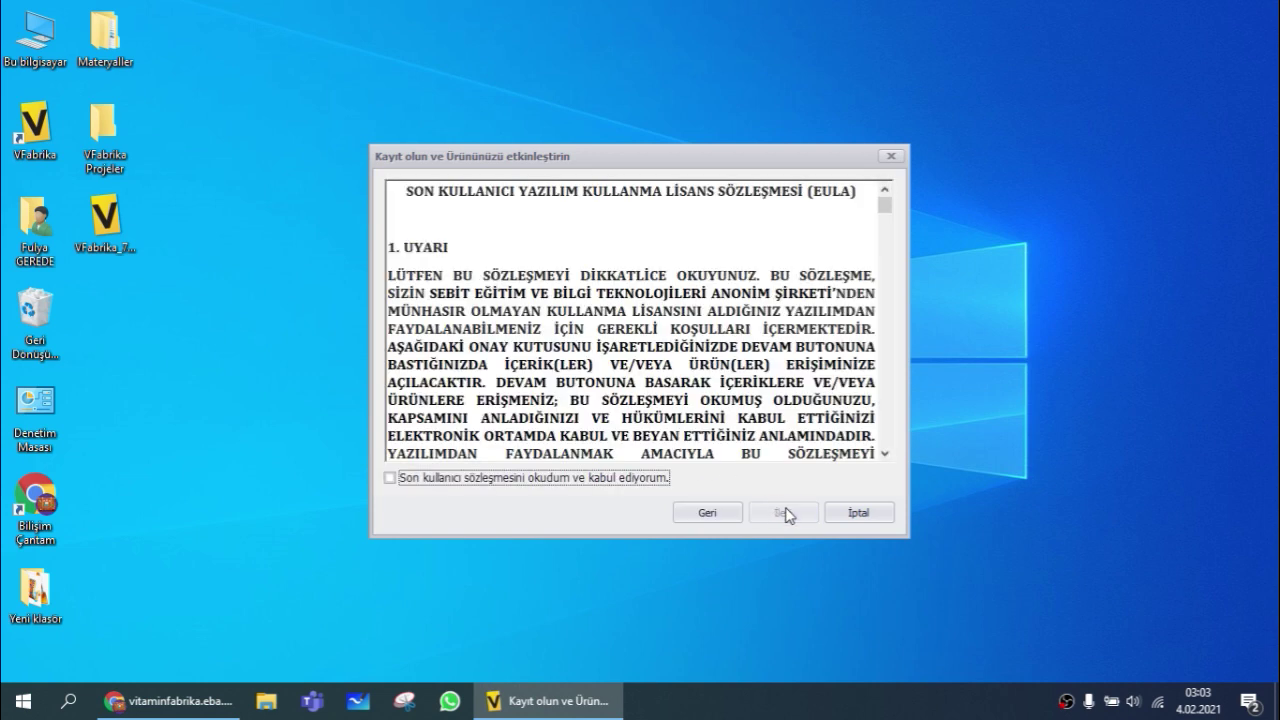
click(664, 479)
click(755, 512)
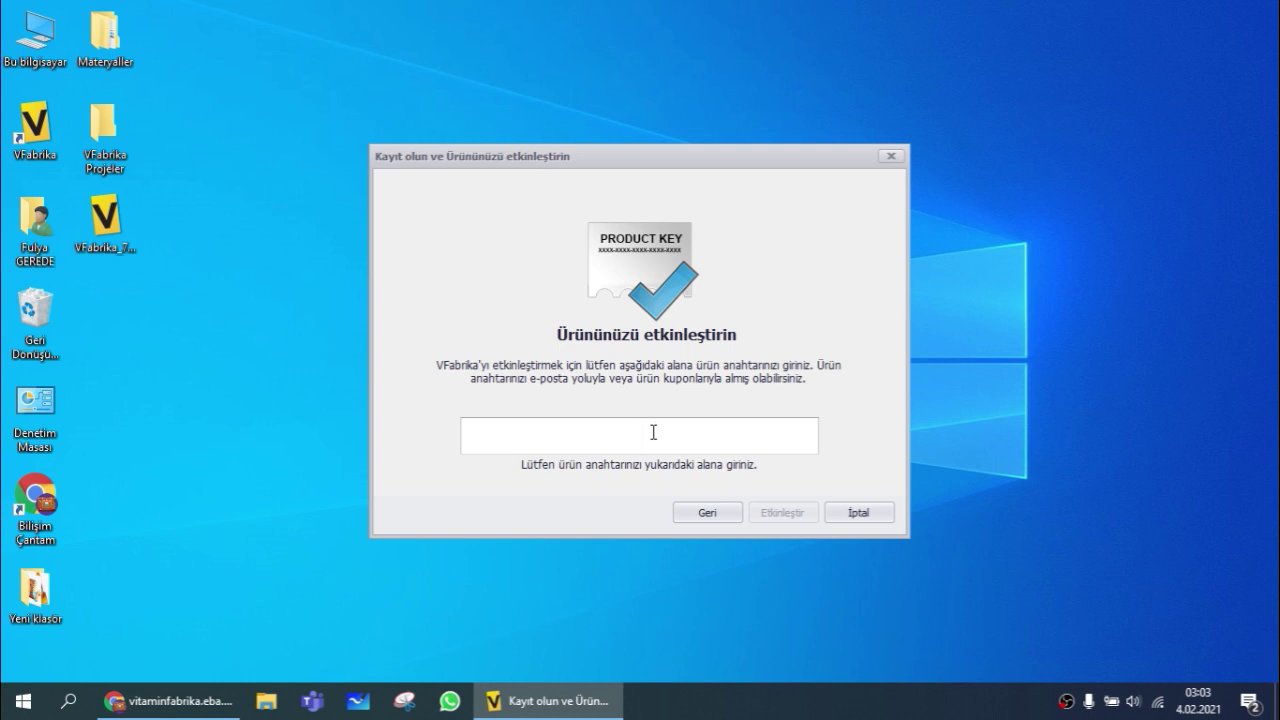
Switch to the browser and generate a new VFabrika 7.x licence key on the Vitamin Fabrika page
click(205, 697)
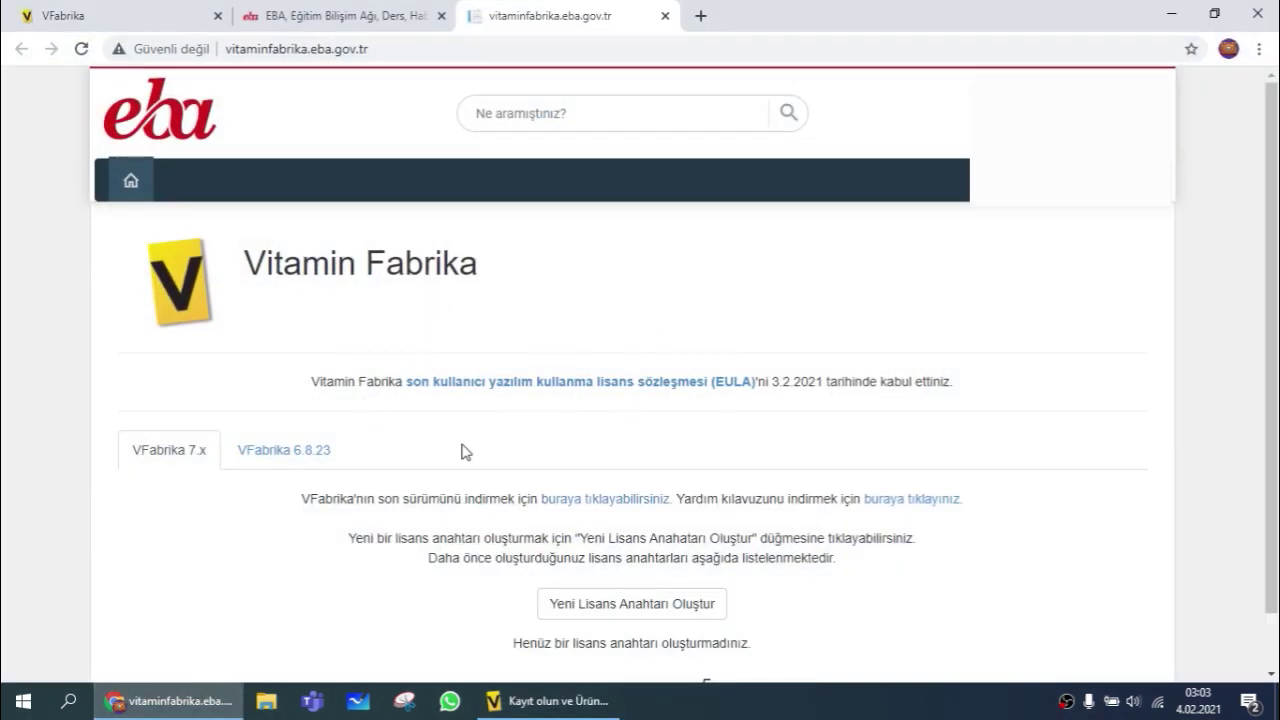
scroll(468, 468, down, 1)
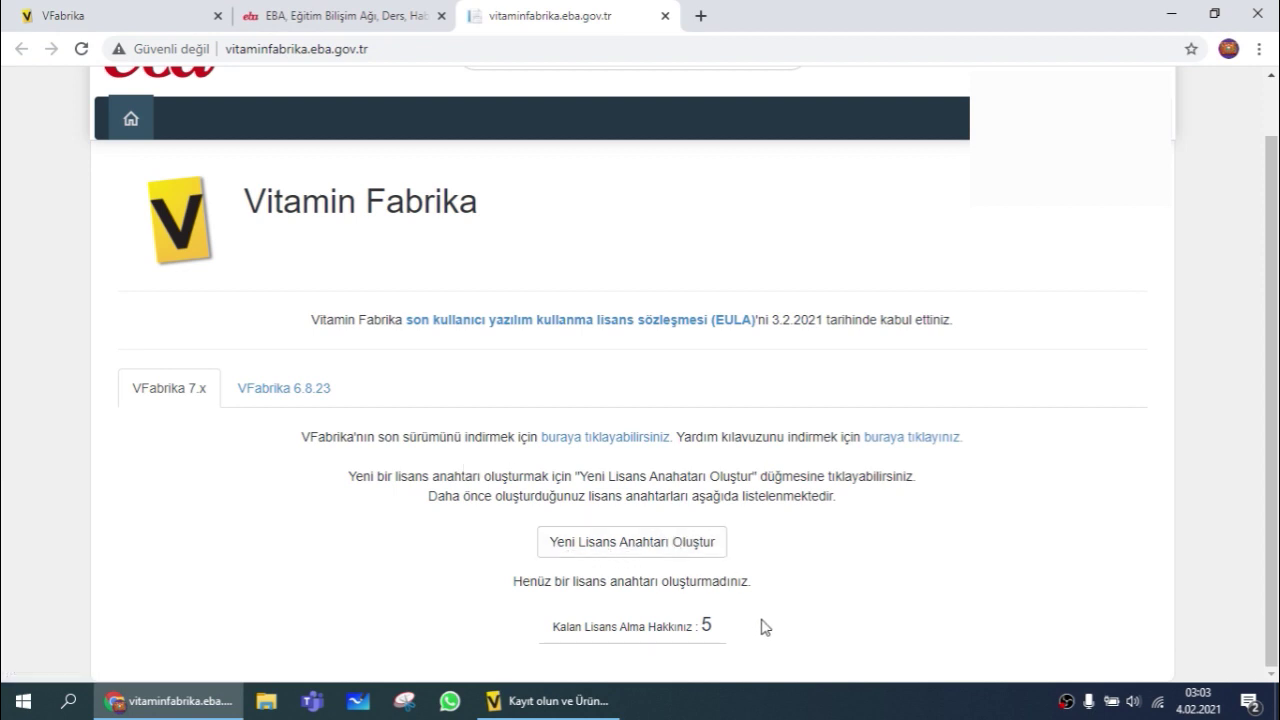
drag(763, 623, 573, 620)
click(573, 620)
click(573, 545)
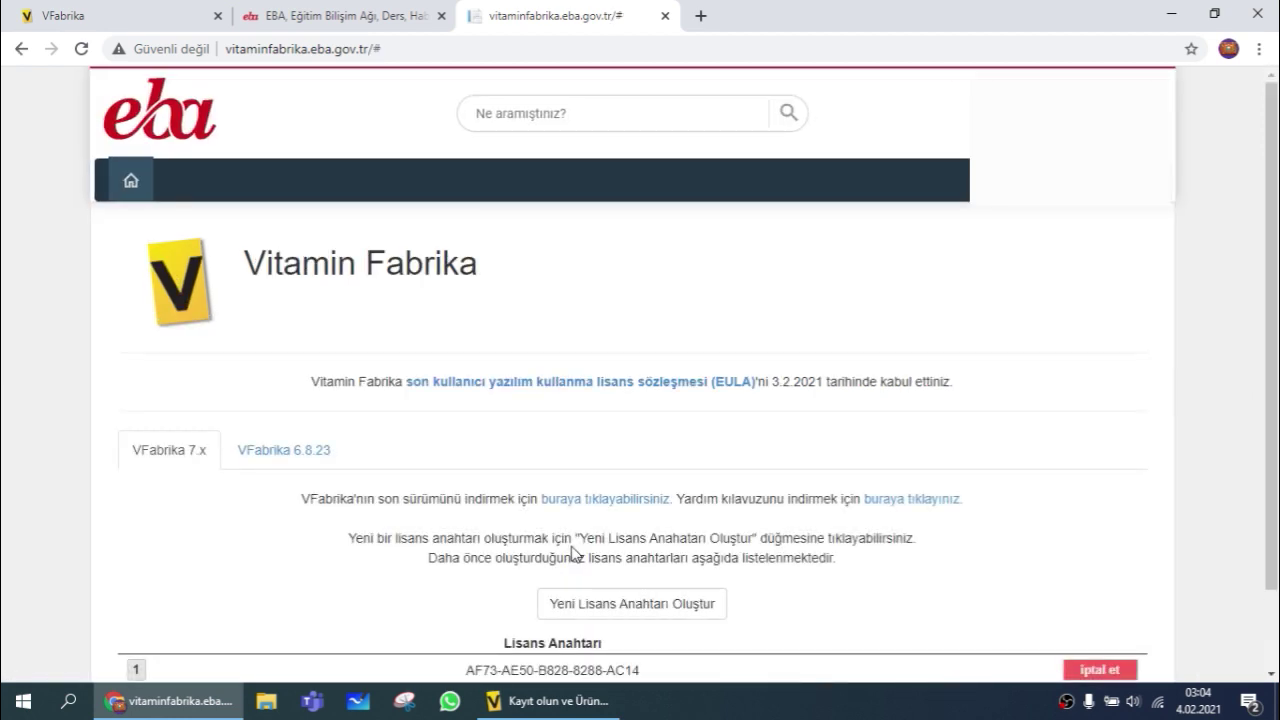
Copy the newly generated licence key from the licence key list
scroll(573, 551, down, 1)
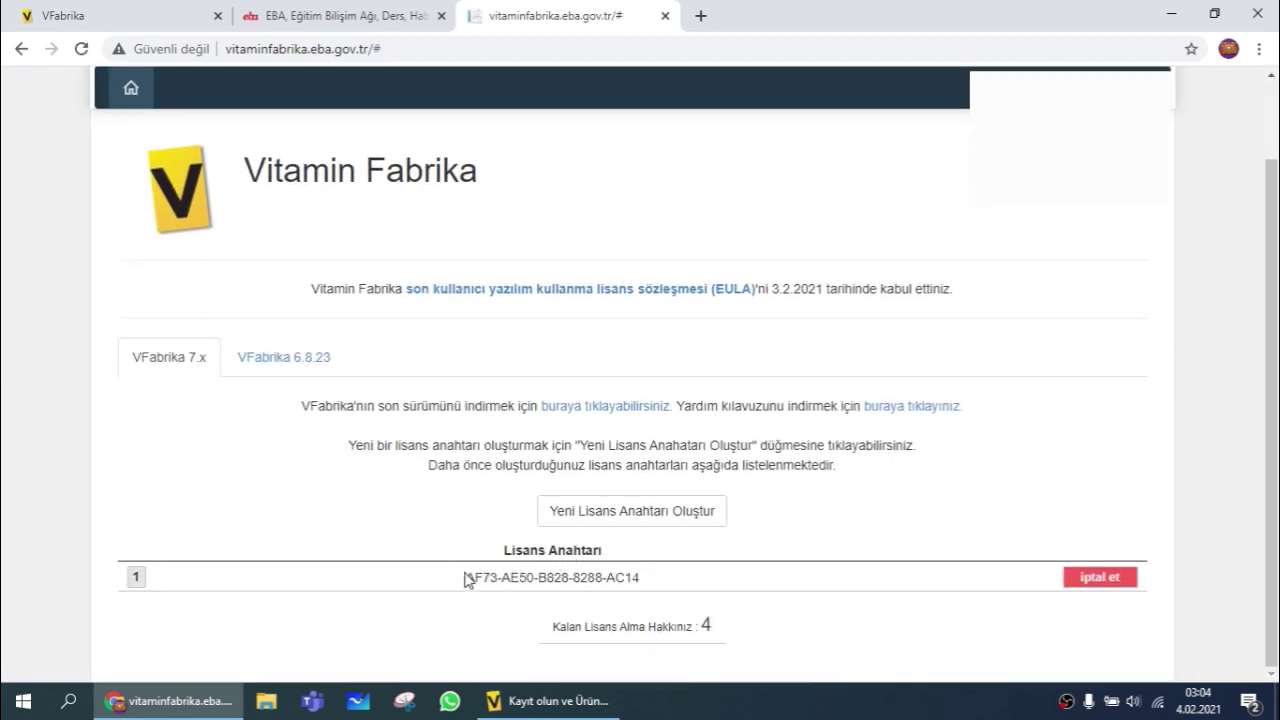
drag(466, 577, 665, 583)
key(ctrl+c)
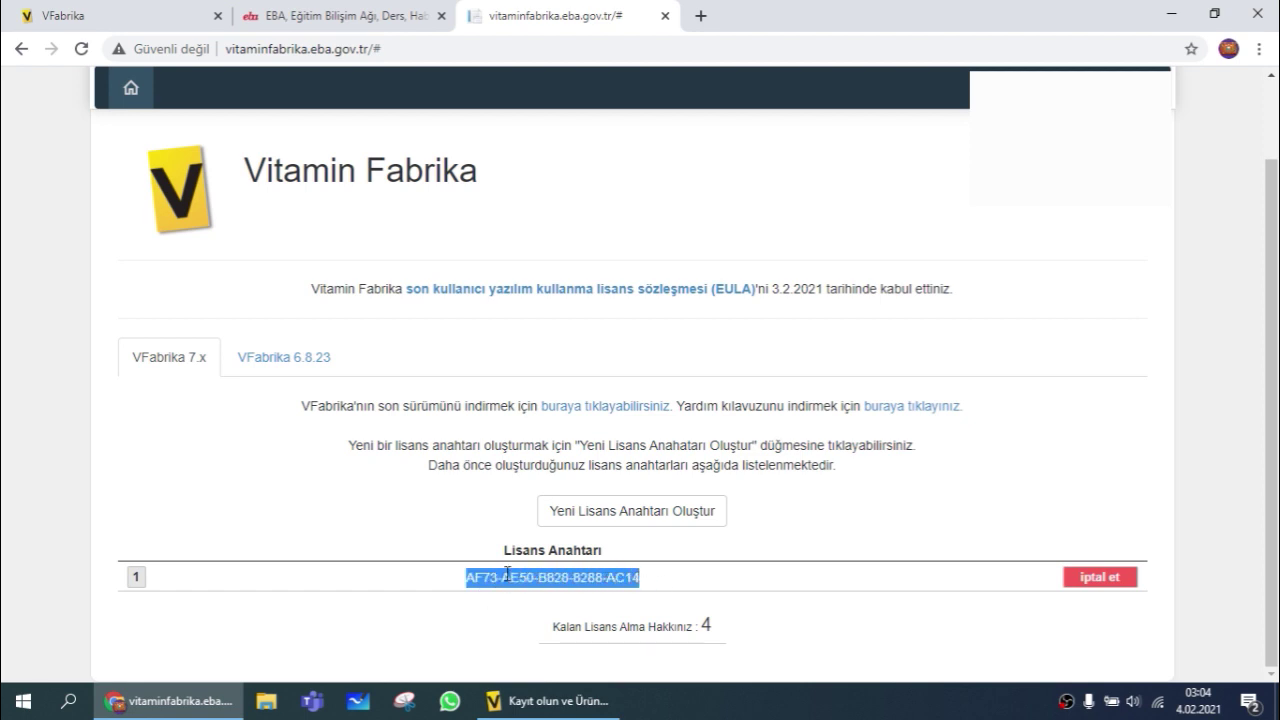
Switch to the VFabrika activation window, paste the licence key into the product key field, and complete the activation
click(550, 700)
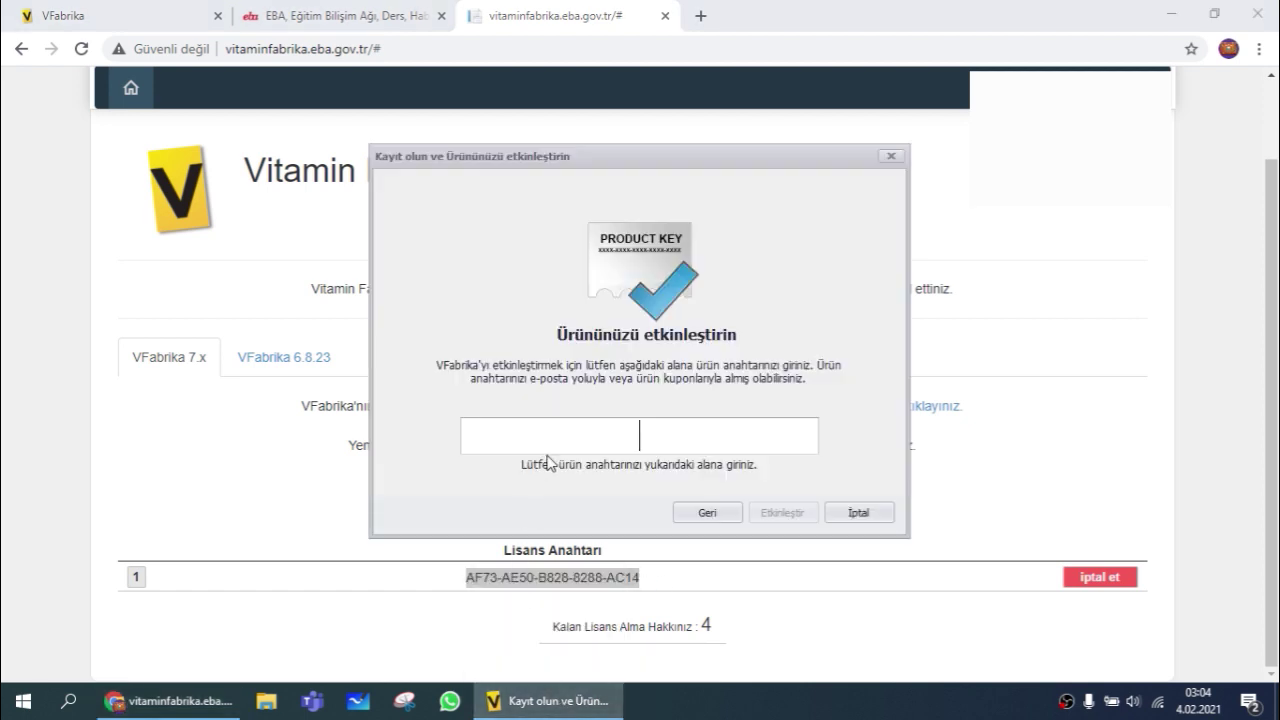
key(ctrl+v)
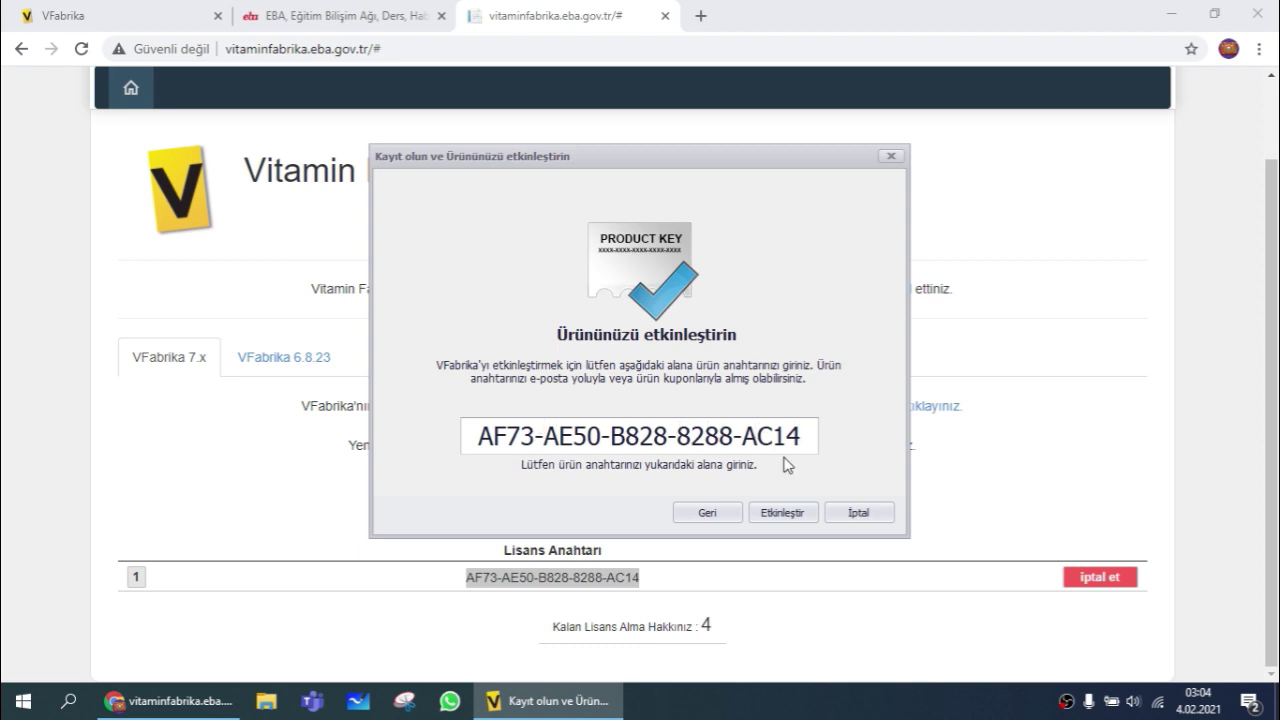
click(811, 518)
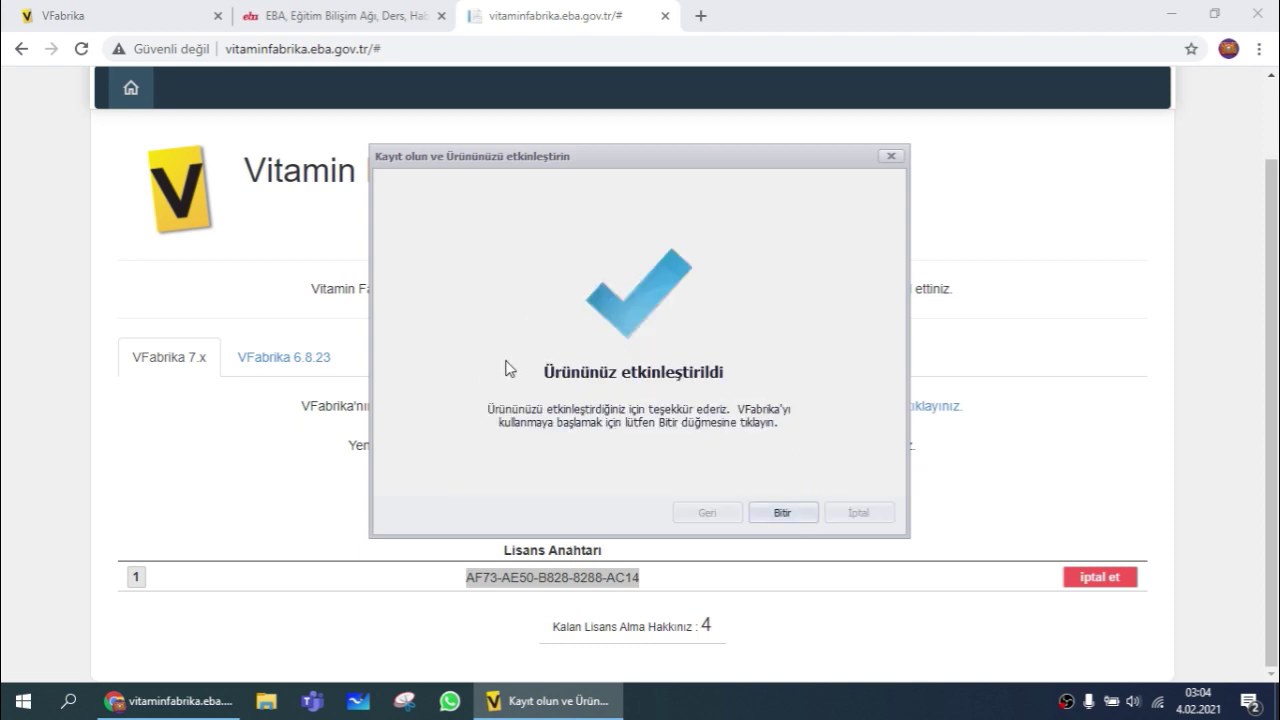
click(806, 514)
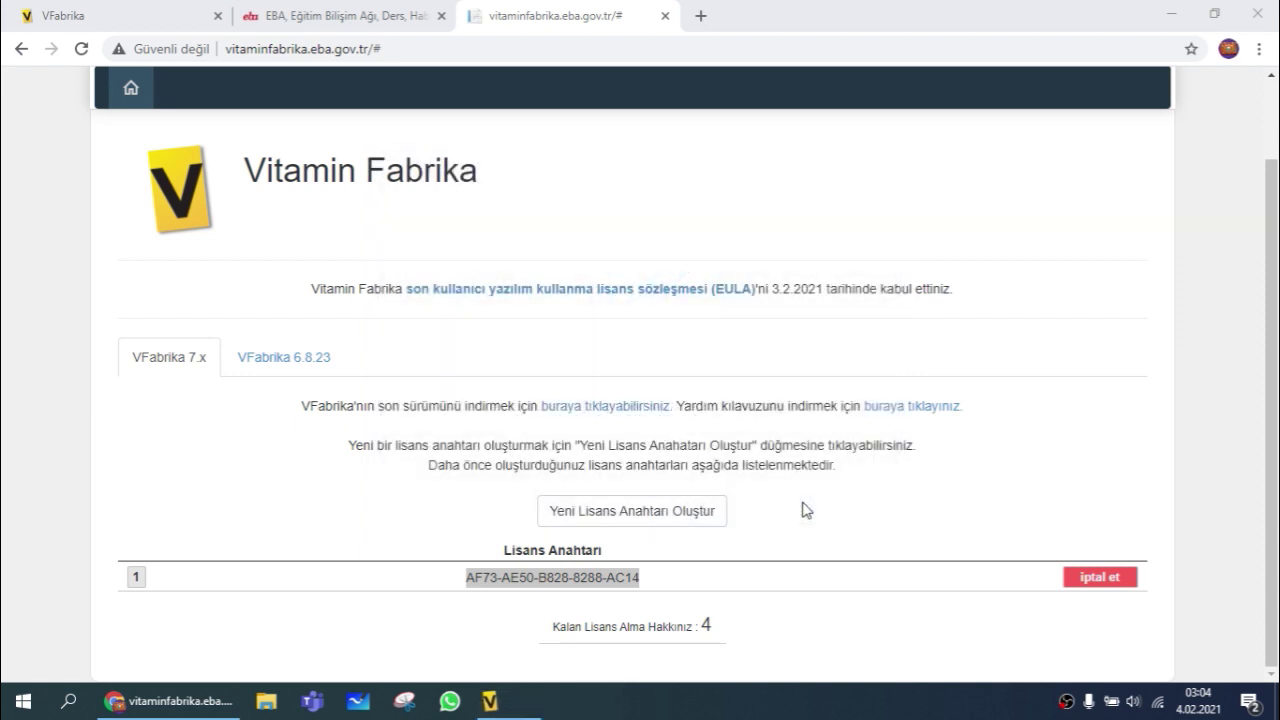
Minimise the browser, maximise the VFabrika window, and start a new project of type Web Projesi
click(1163, 15)
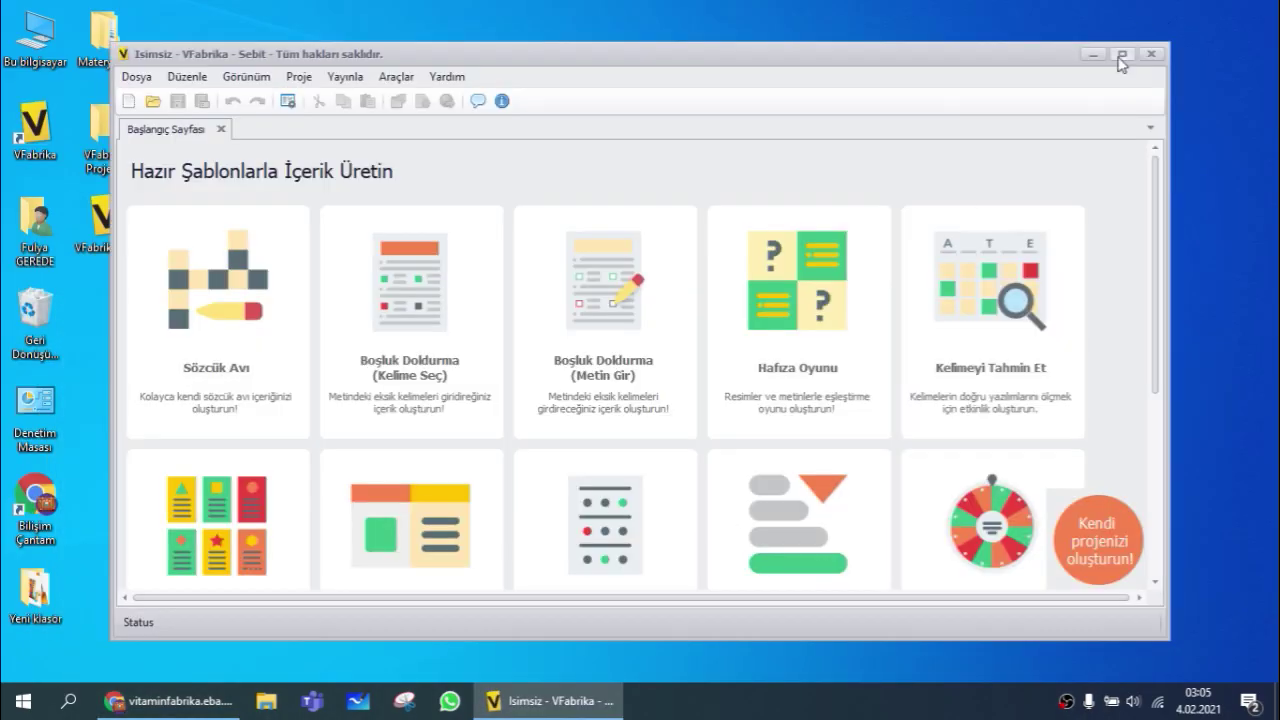
click(1122, 55)
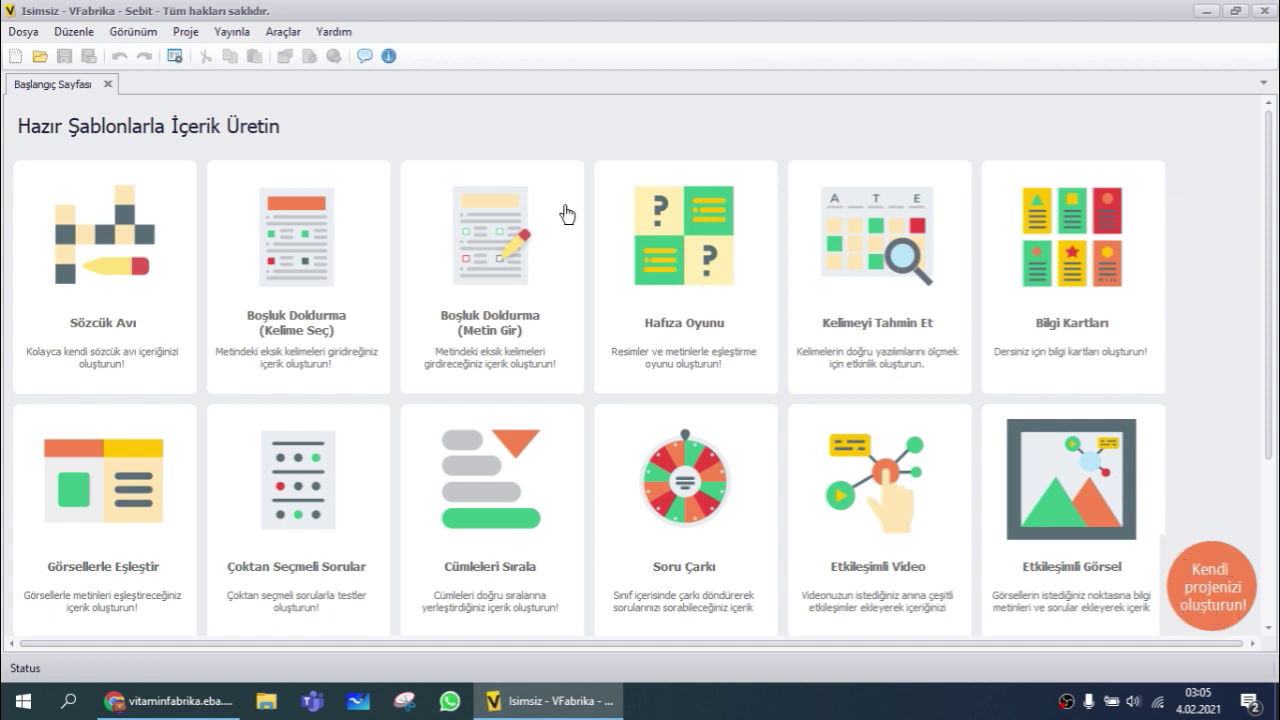
click(24, 32)
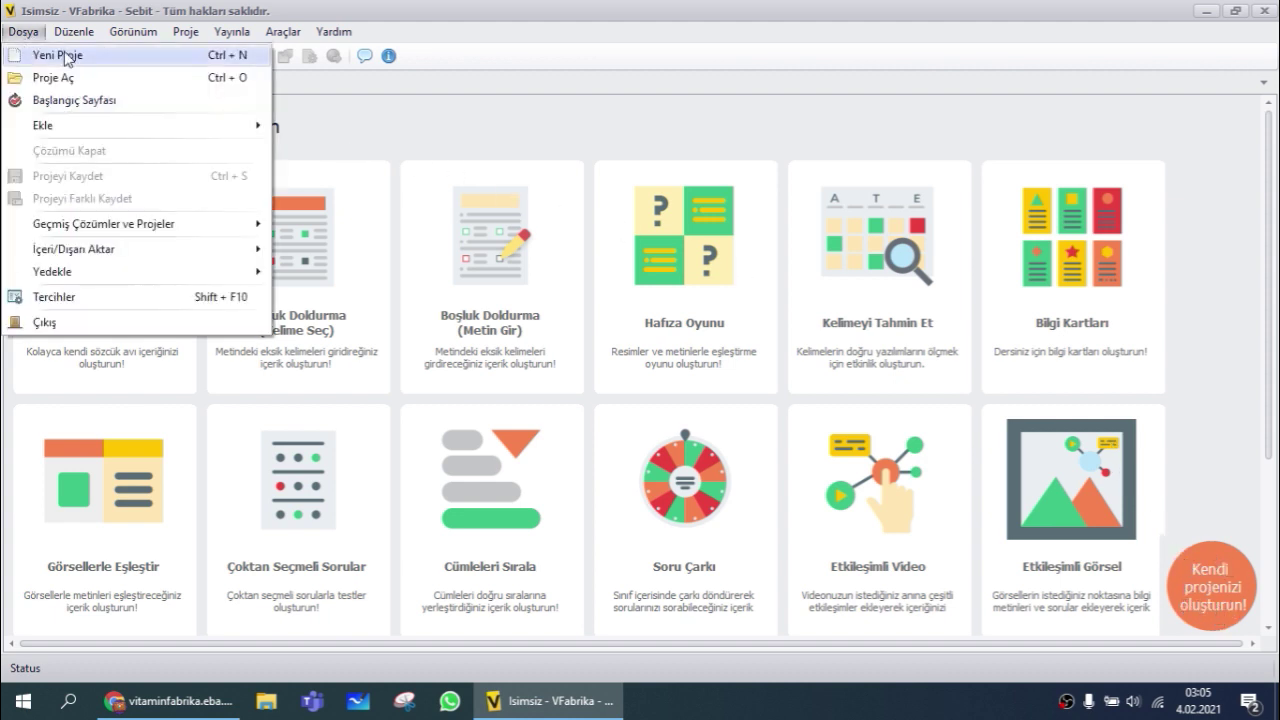
click(120, 56)
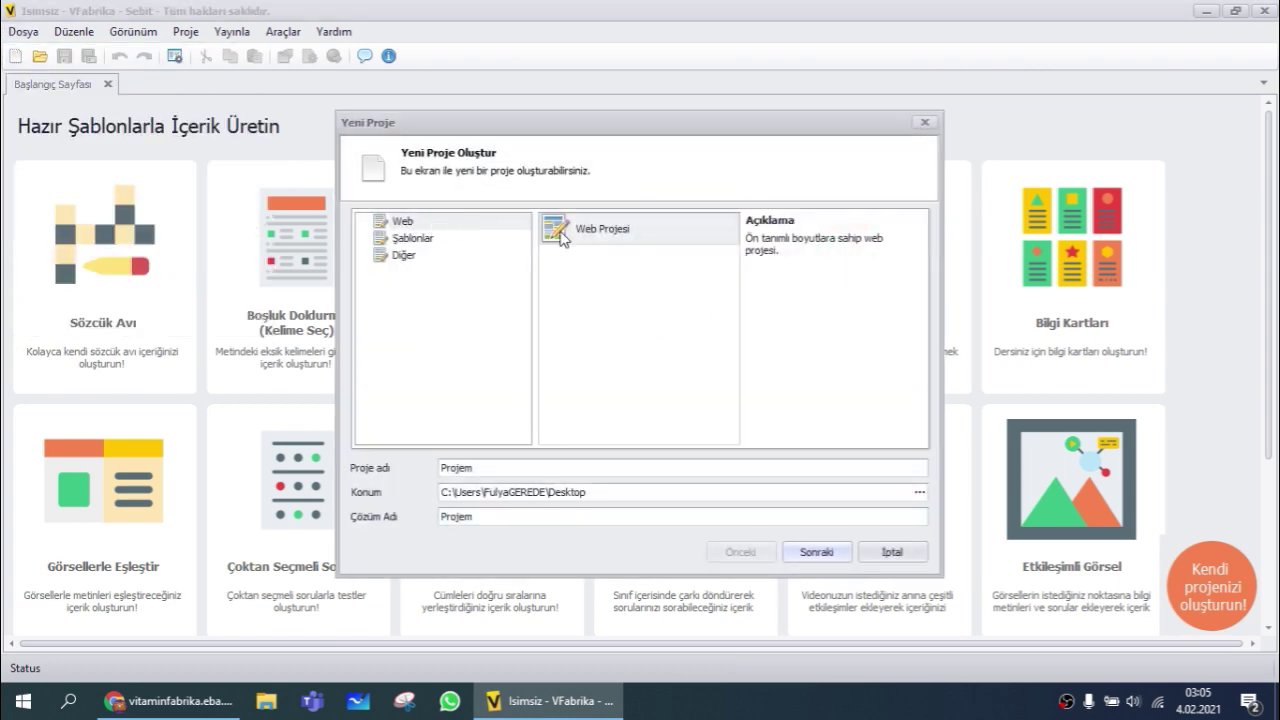
click(643, 248)
Name the new project IlkProjem
drag(523, 465, 386, 477)
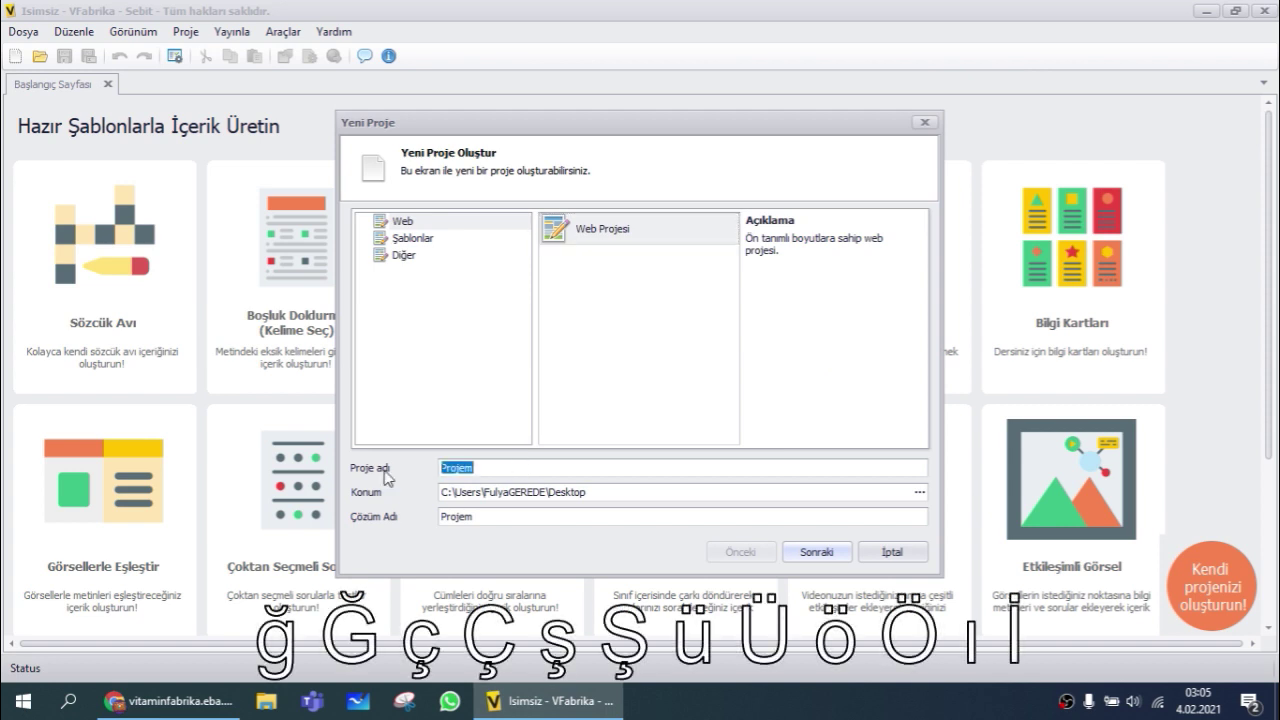
text(IlkPro)
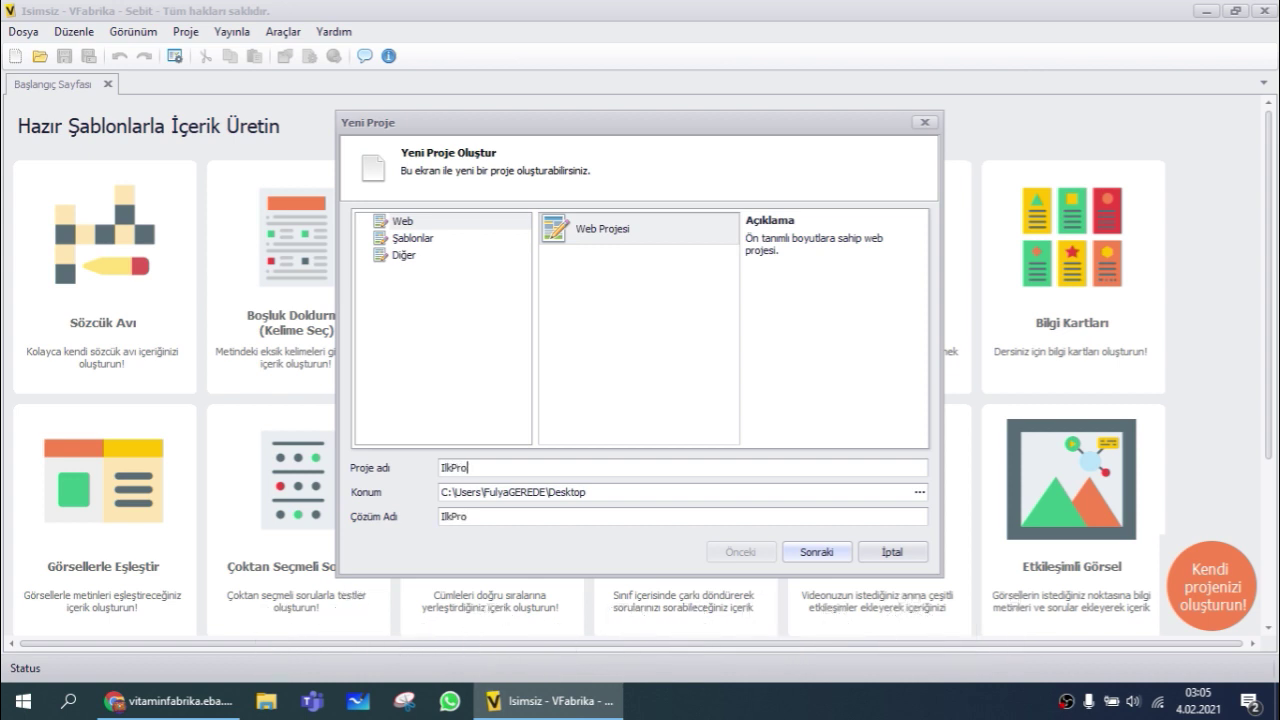
text(h)
key(BackSpace)
text(jem)
Set the project location to the VFabrika Projeler folder on the desktop and continue to the project size settings
click(919, 491)
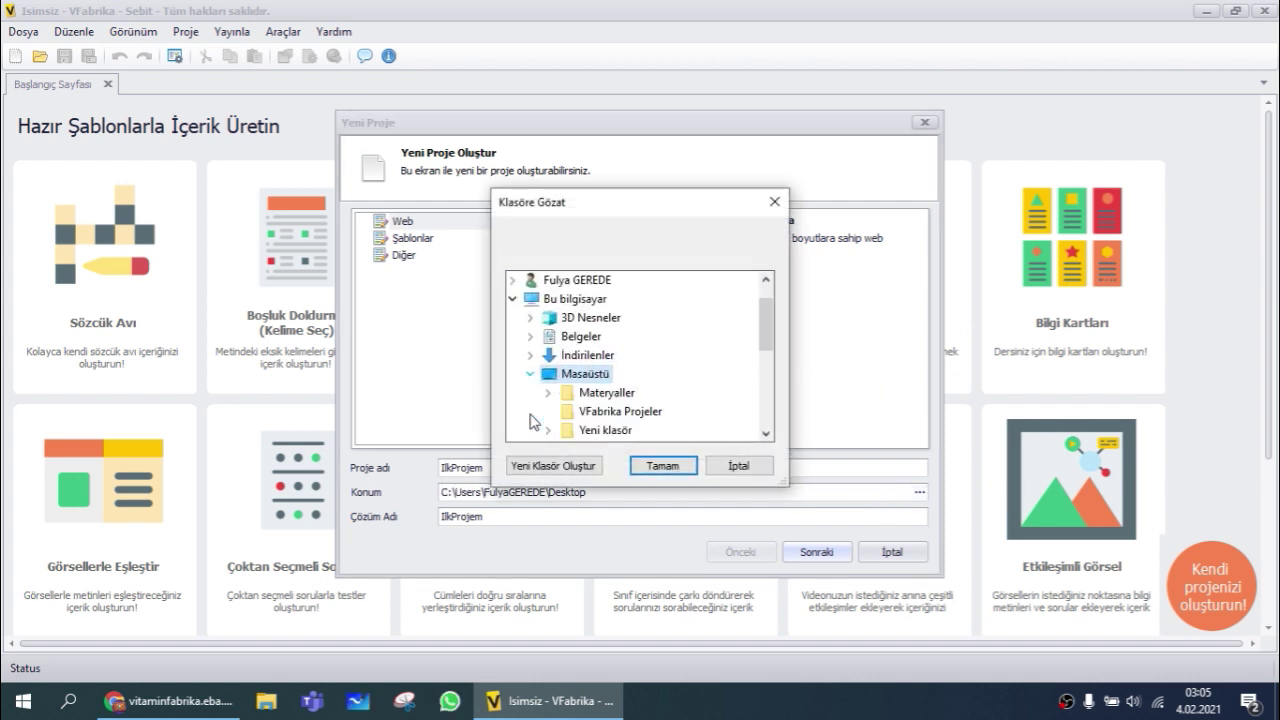
click(625, 356)
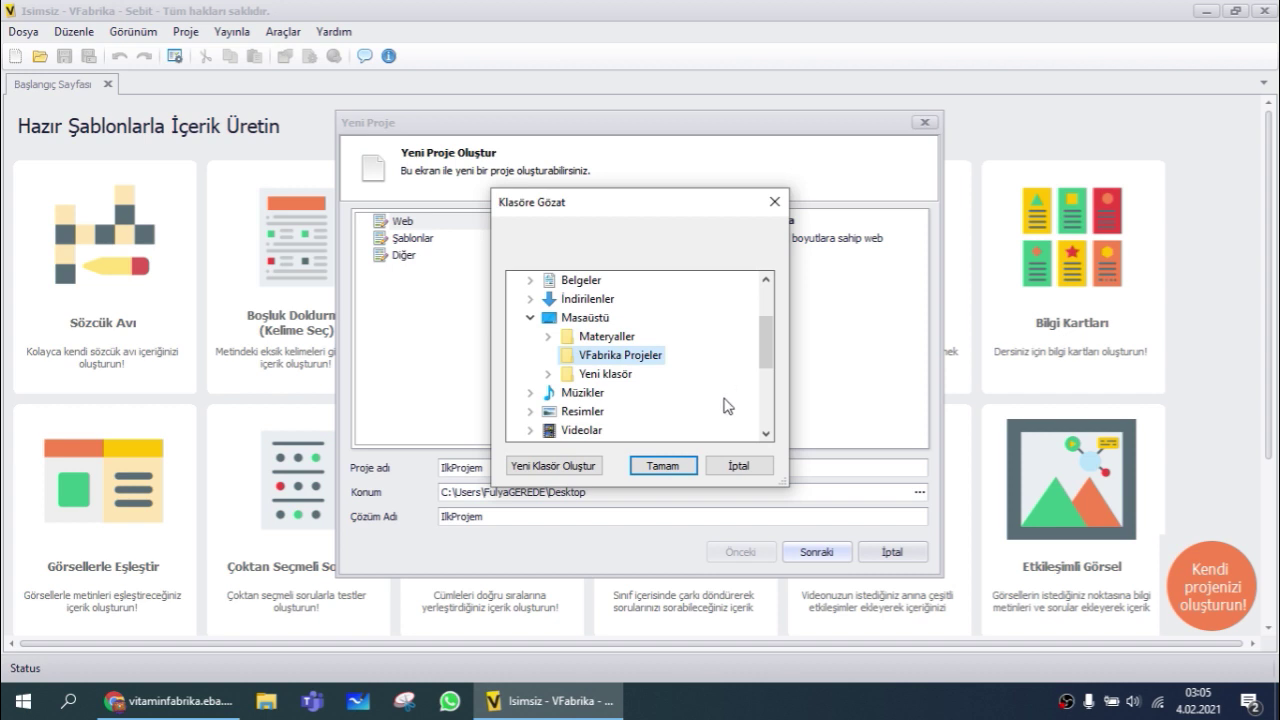
click(689, 467)
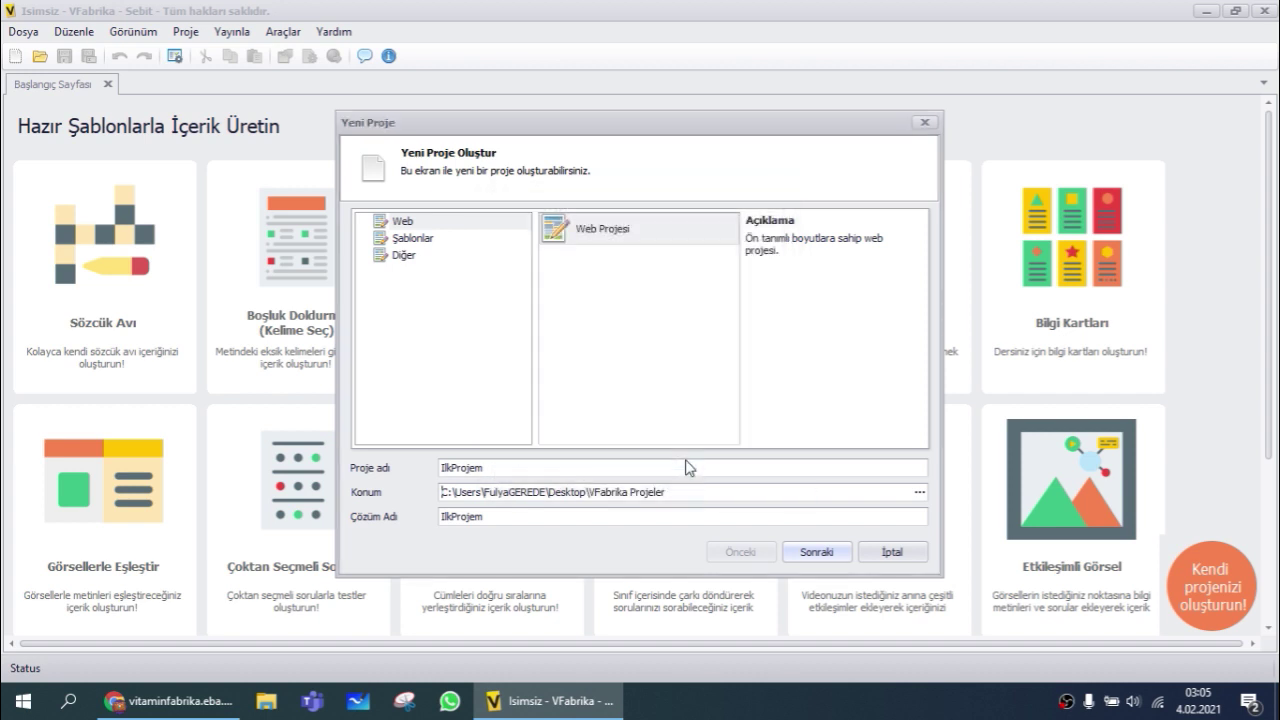
click(840, 556)
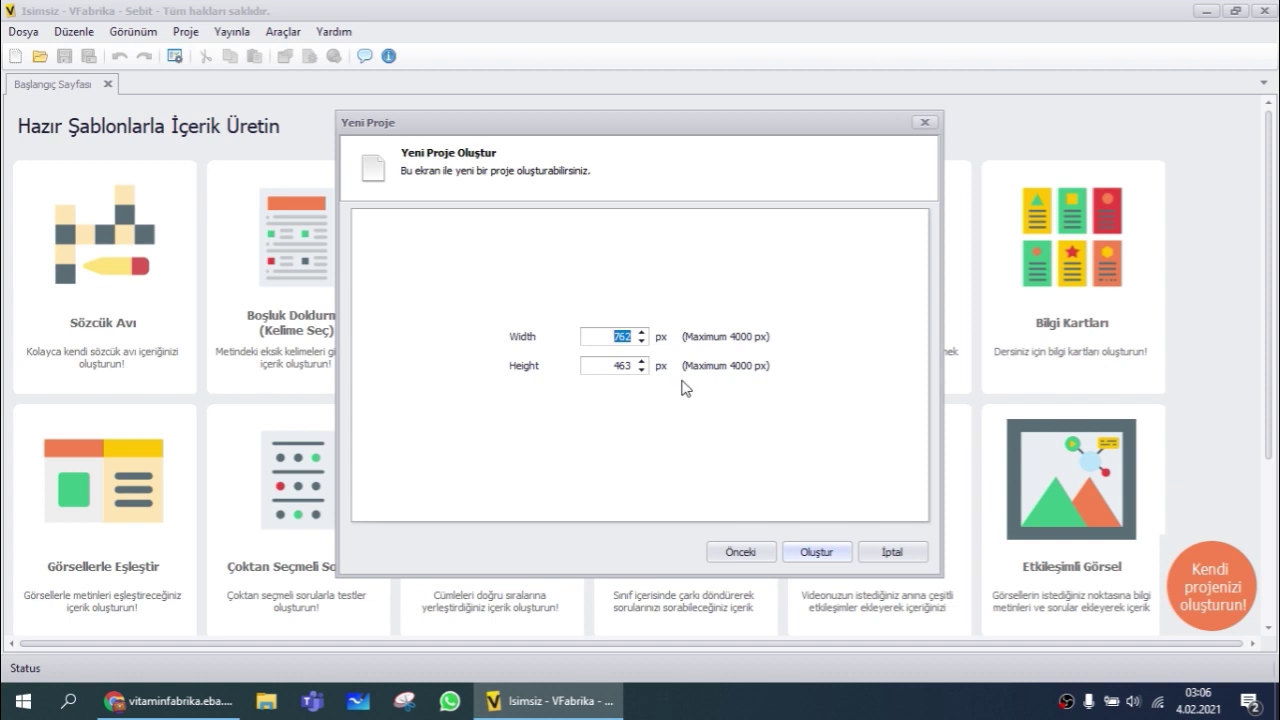
Create the project with a width of 500 px and a height of 300 px, and shorten the timeline panel
text(500)
double_click(615, 365)
text(300)
click(824, 558)
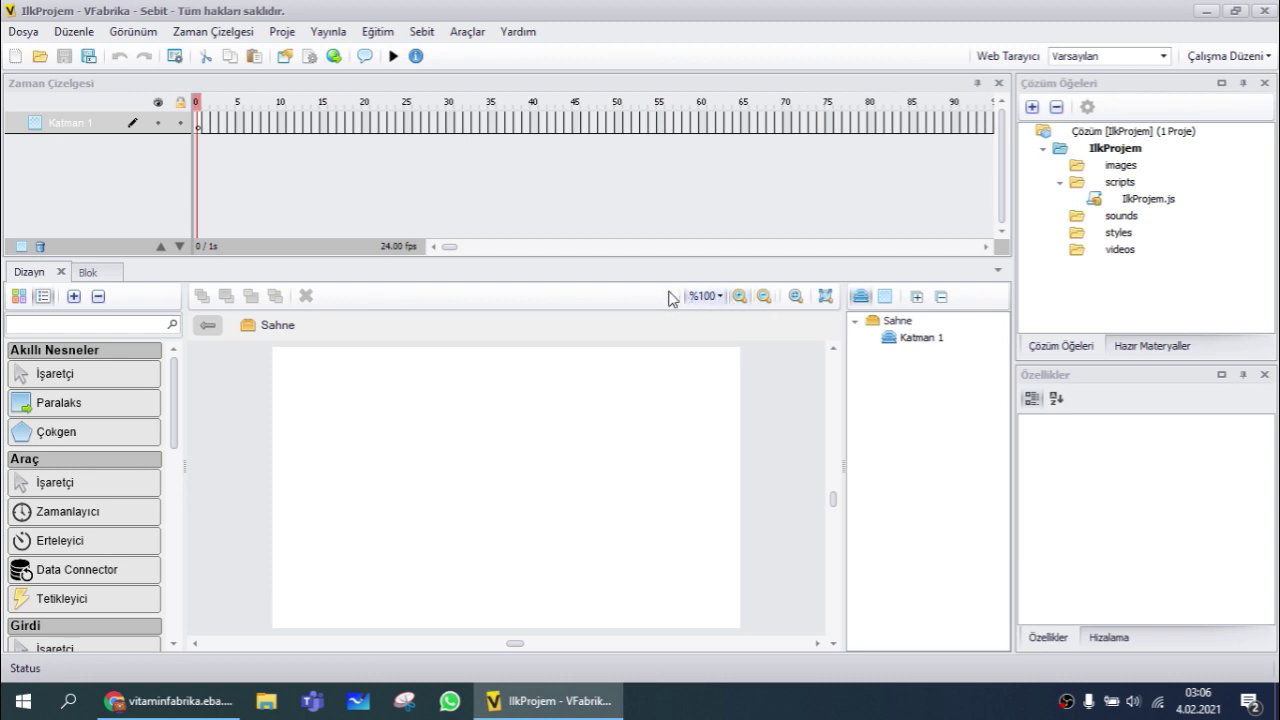
drag(606, 262, 606, 215)
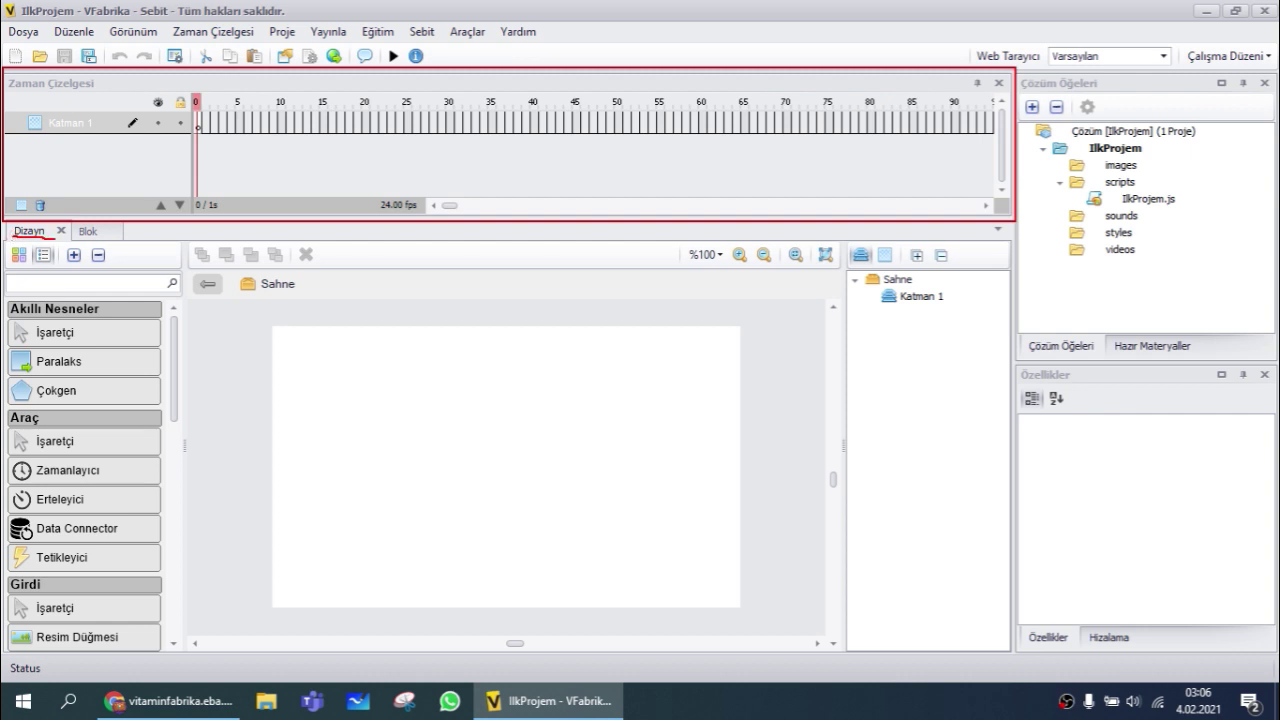
mouse_move(5, 252)
mouse_down()
mouse_move(194, 434)
mouse_move(200, 634)
mouse_move(179, 662)
mouse_up()
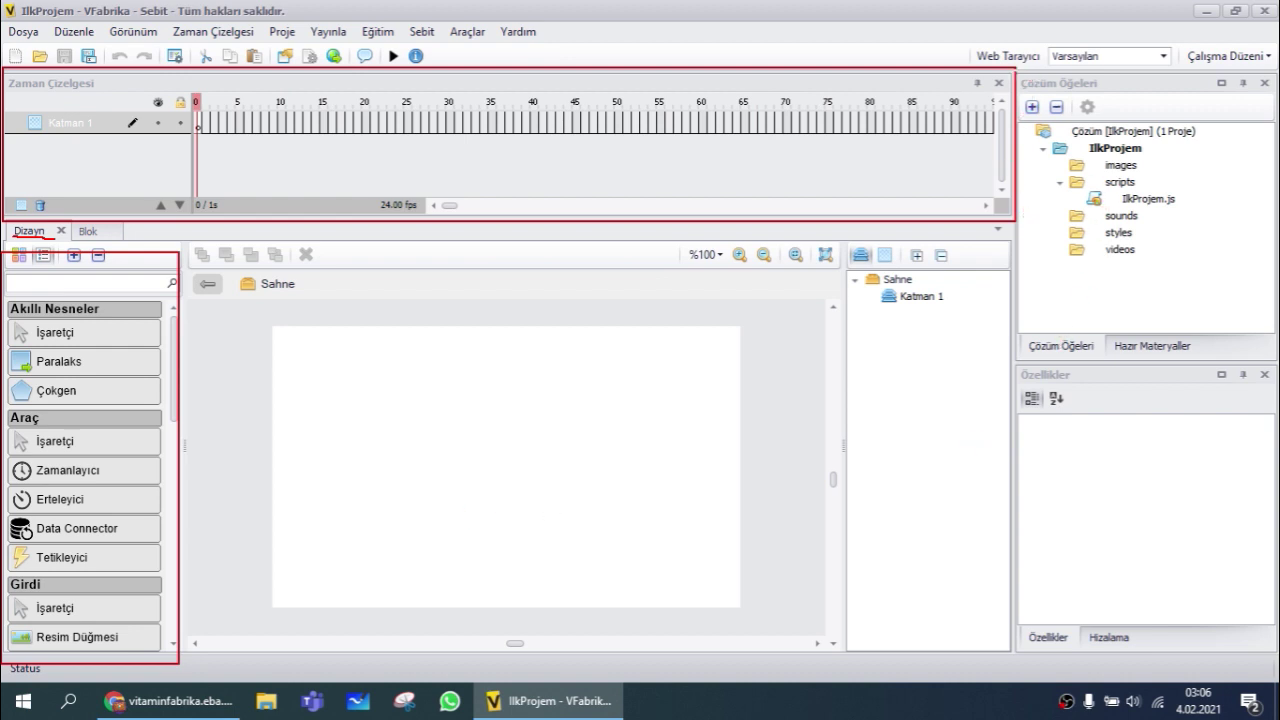
mouse_move(1016, 70)
mouse_down()
mouse_move(1194, 202)
mouse_move(1276, 343)
mouse_up()
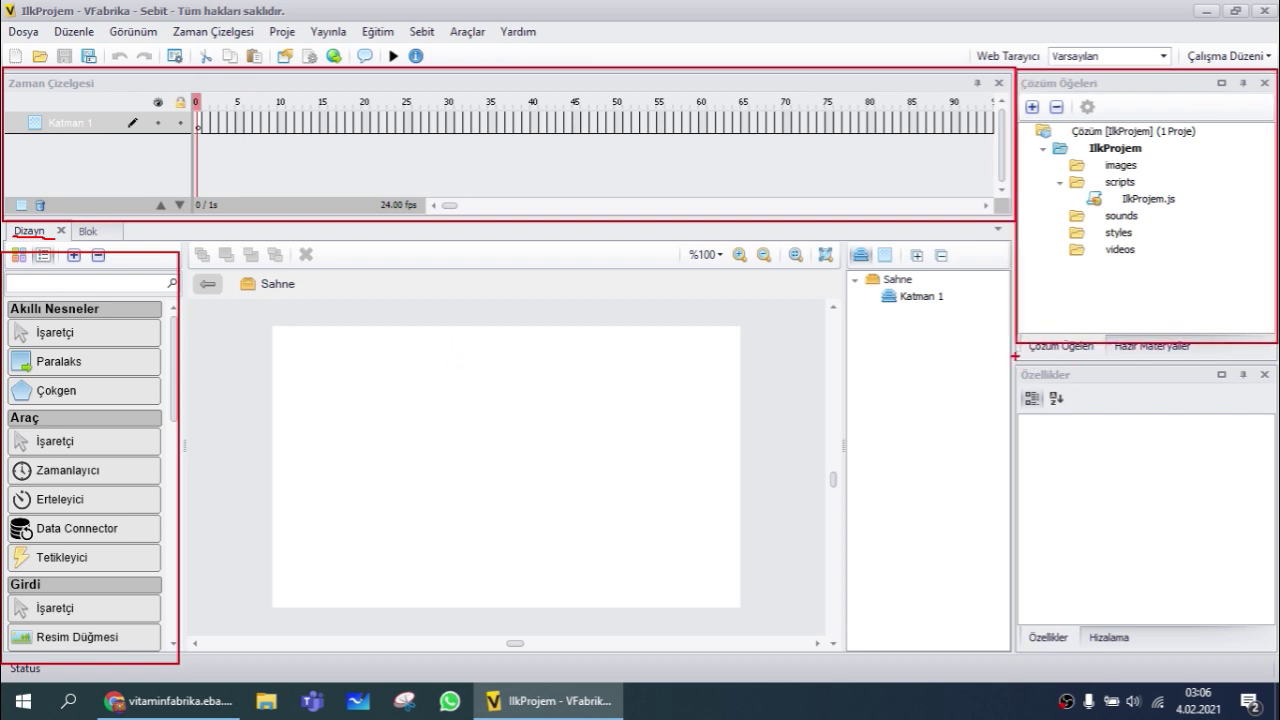
mouse_move(1014, 355)
mouse_down()
mouse_move(1212, 514)
mouse_move(1277, 598)
mouse_move(1276, 655)
mouse_up()
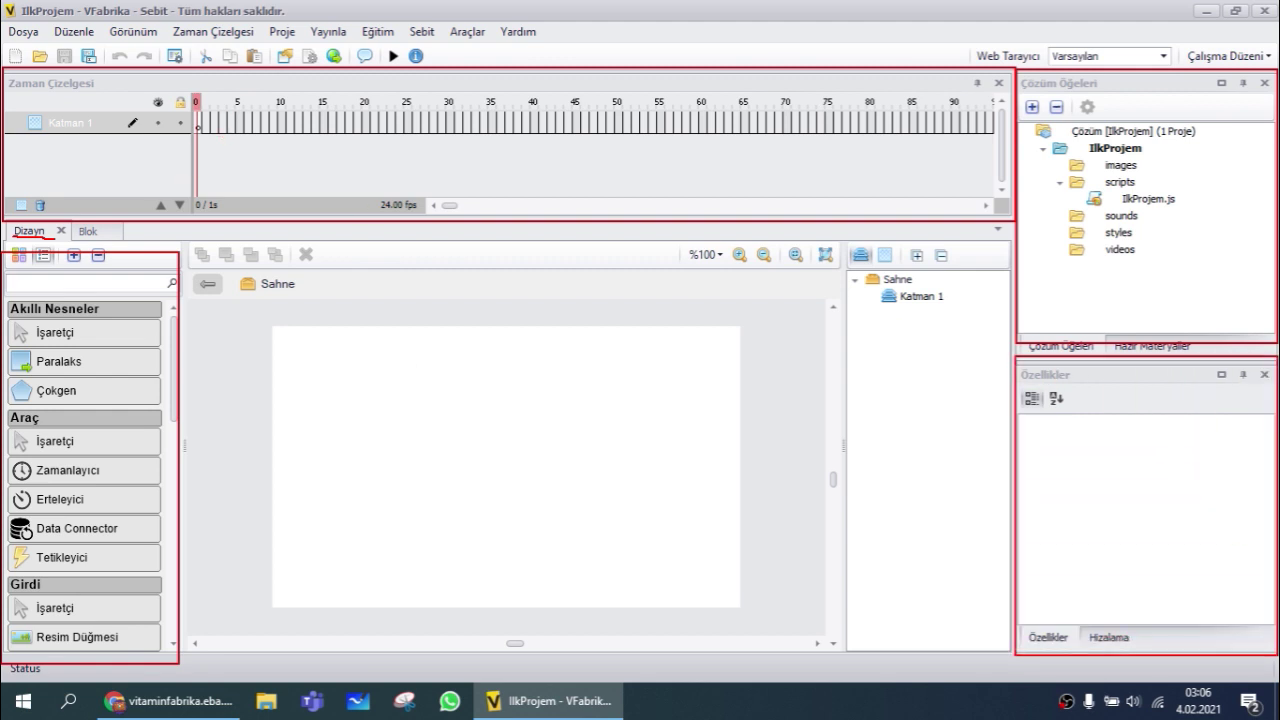
mouse_move(834, 239)
mouse_down()
mouse_move(952, 428)
mouse_move(1010, 655)
mouse_up()
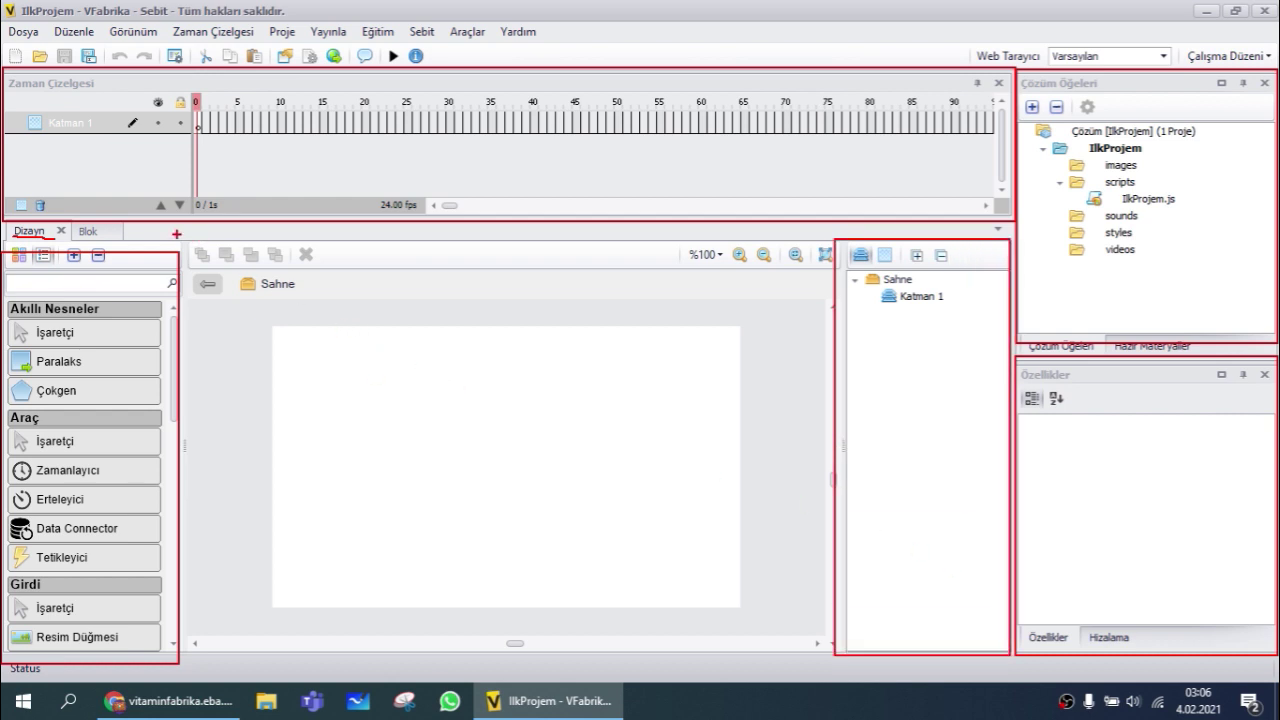
mouse_move(176, 235)
mouse_down()
mouse_move(394, 381)
mouse_move(723, 563)
mouse_move(831, 658)
mouse_up()
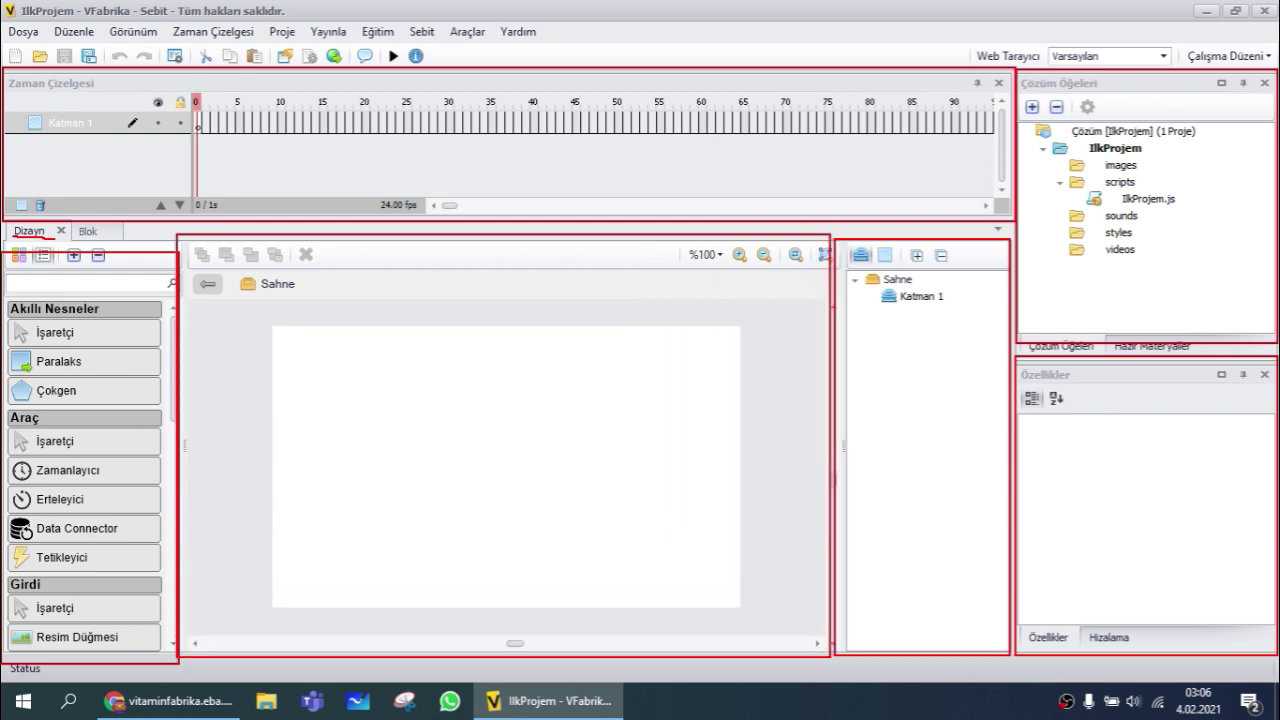
key(Escape)
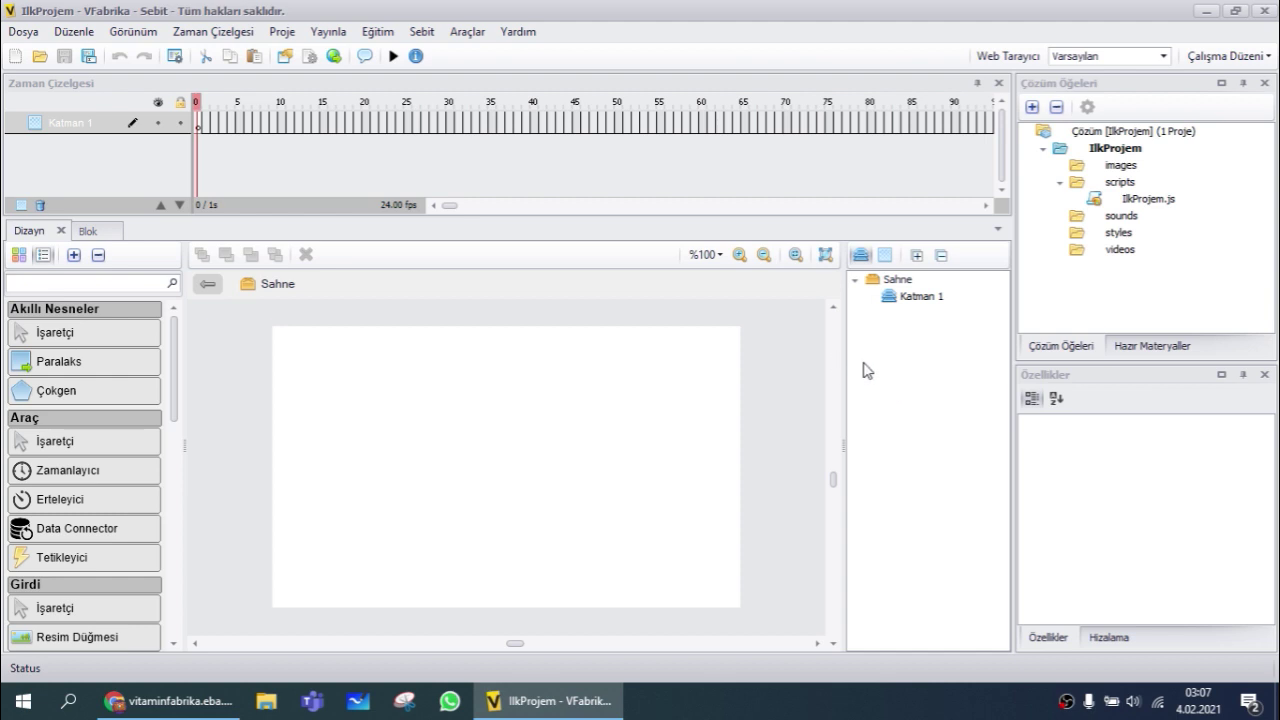
Search the ready-made materials for araba and place the pink car image near the middle of the stage
click(1166, 355)
click(1111, 175)
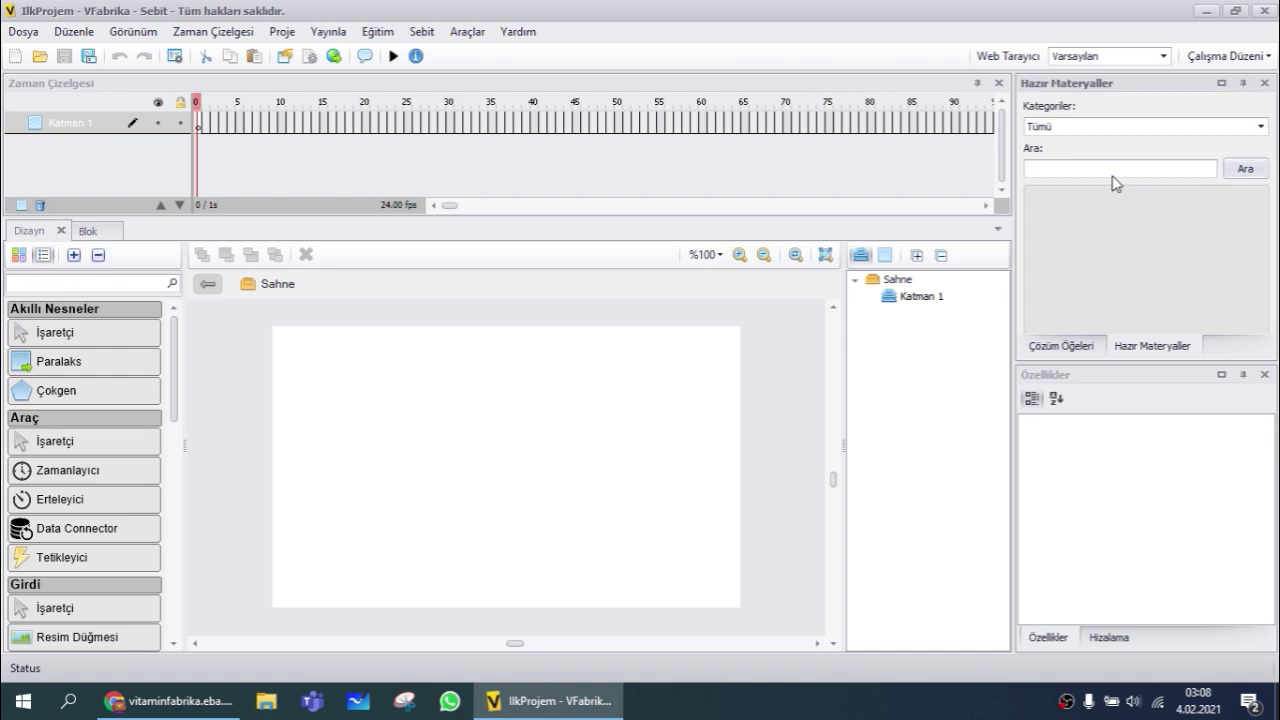
text(araba)
key(Return)
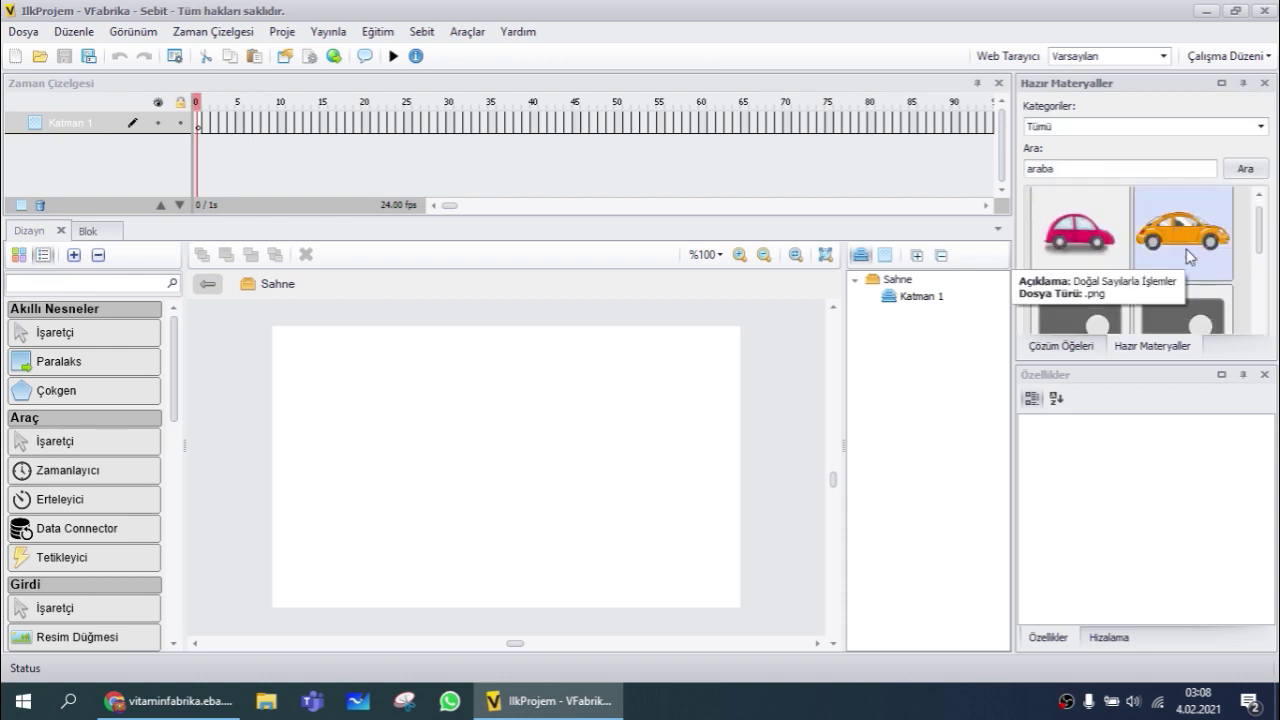
scroll(1189, 259, down, 1)
scroll(1168, 245, up, 1)
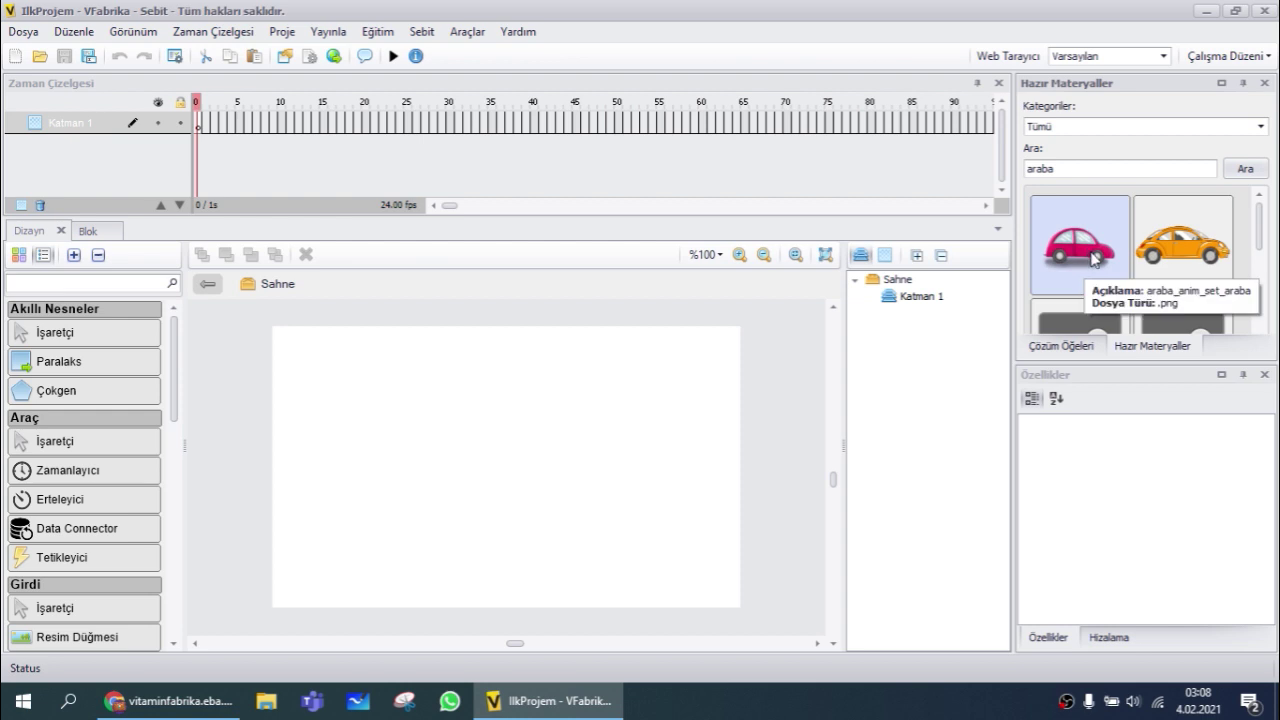
drag(1095, 259, 520, 458)
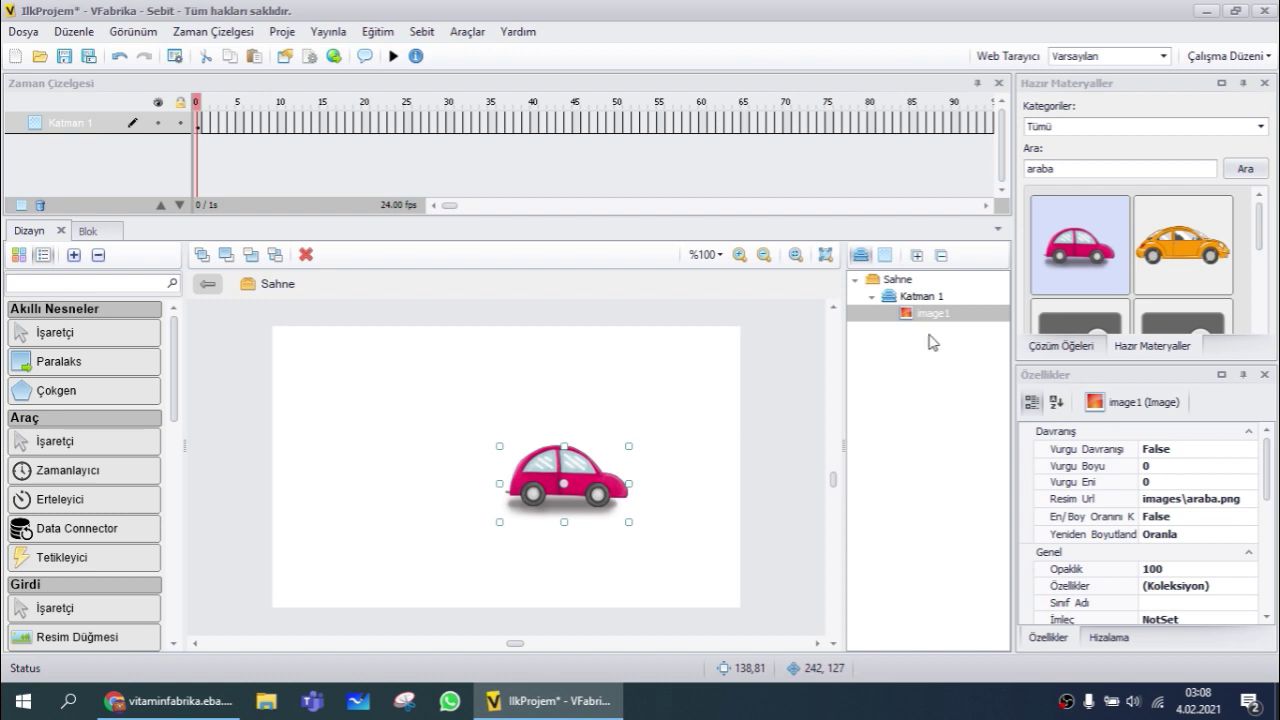
drag(596, 485, 516, 488)
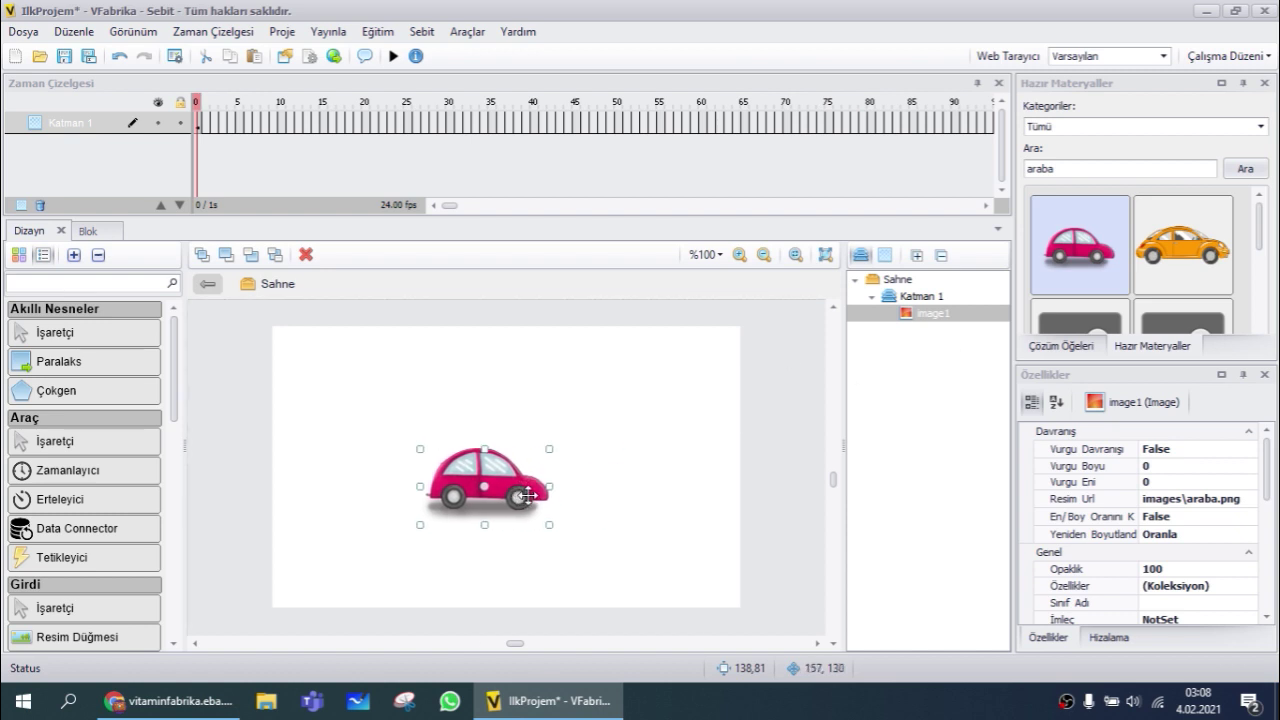
Search the ready-made materials for arkaplan and look through the background images
click(1055, 166)
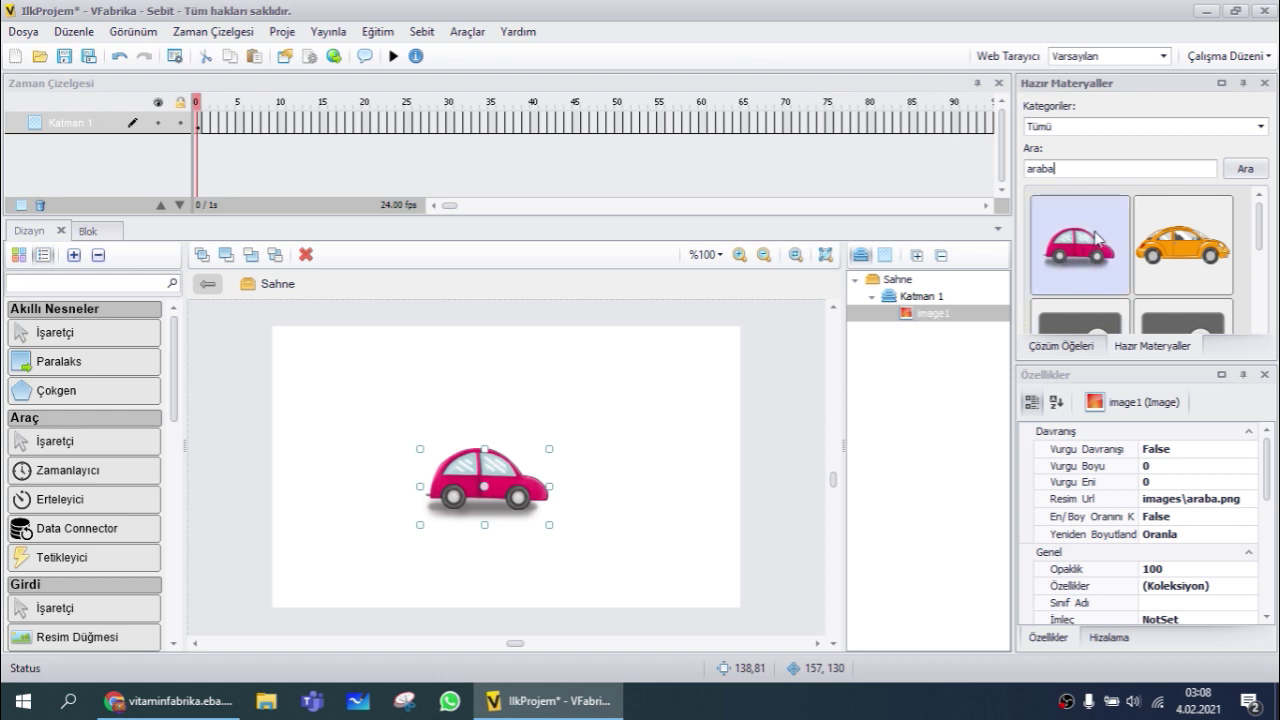
double_click(1084, 170)
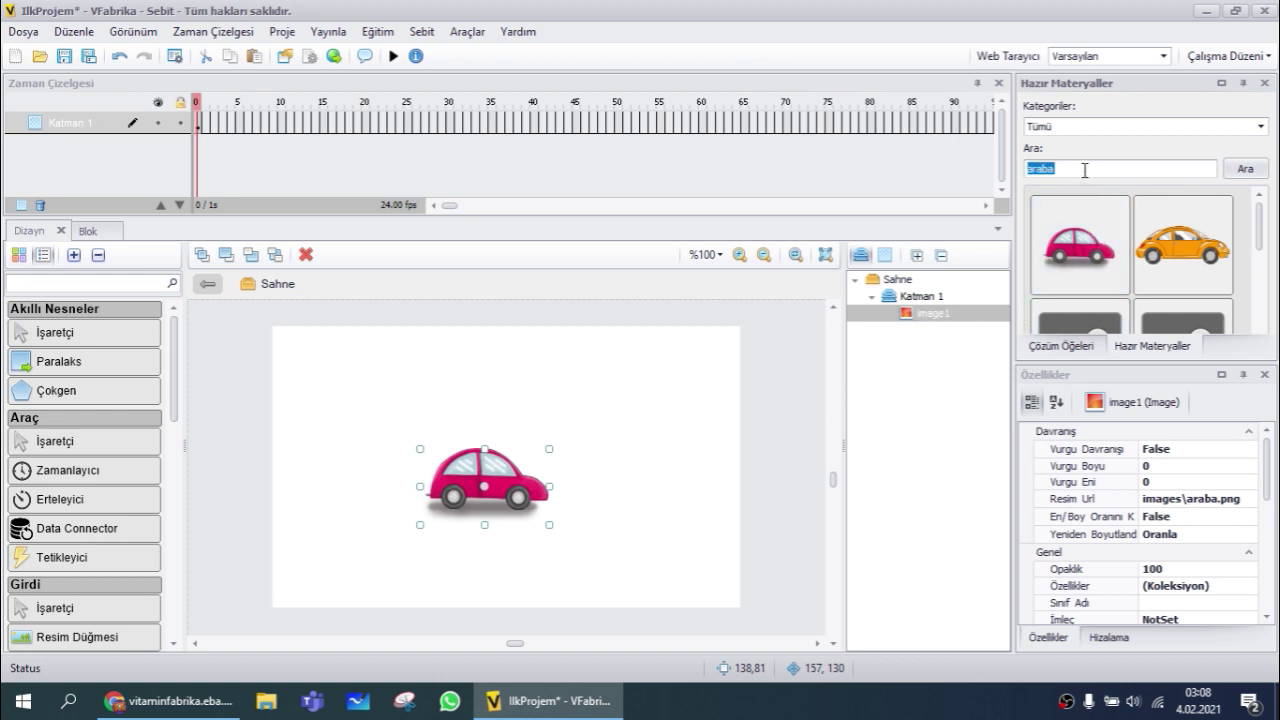
text(arkaplan)
key(Return)
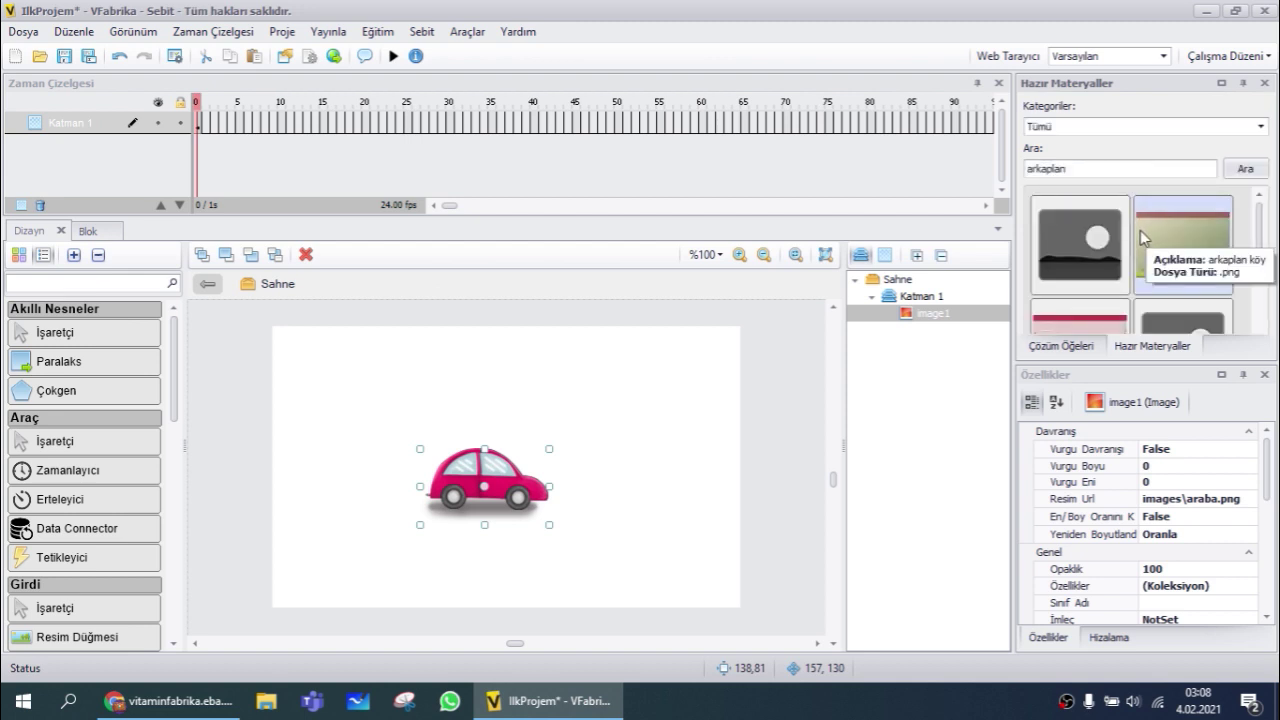
scroll(1130, 230, down, 1)
scroll(1148, 236, down, 3)
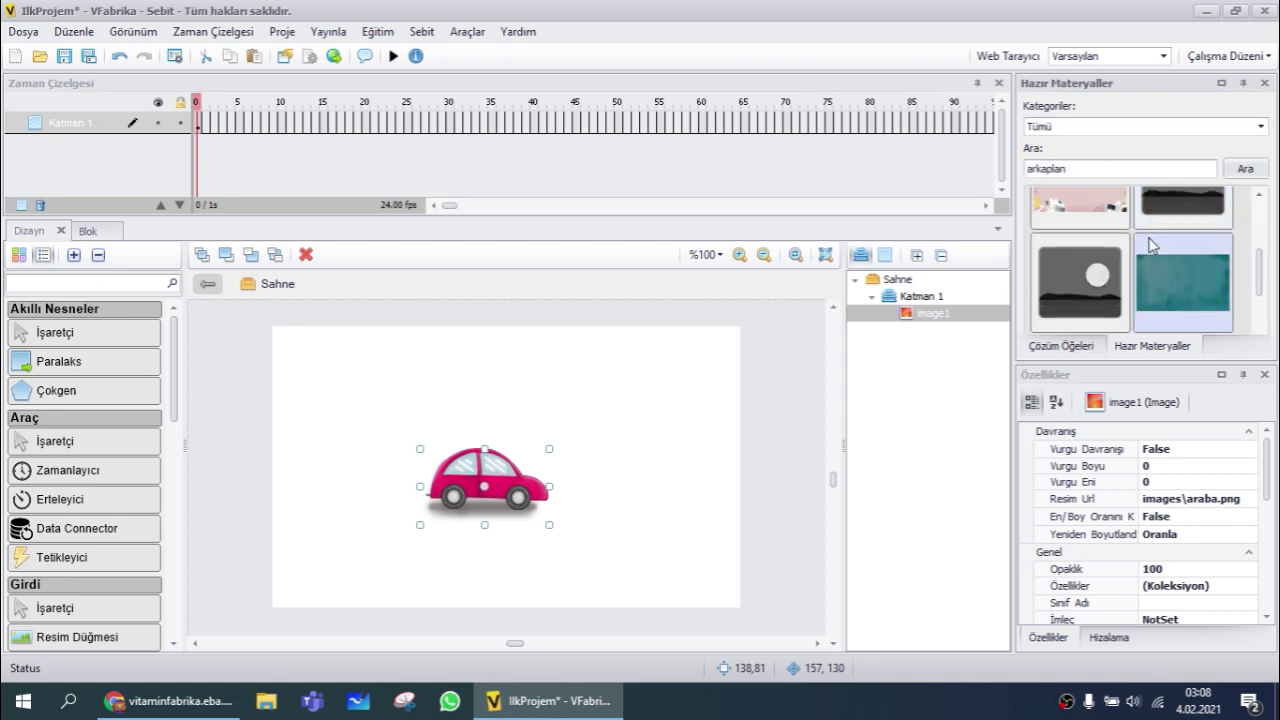
scroll(1150, 256, down, 2)
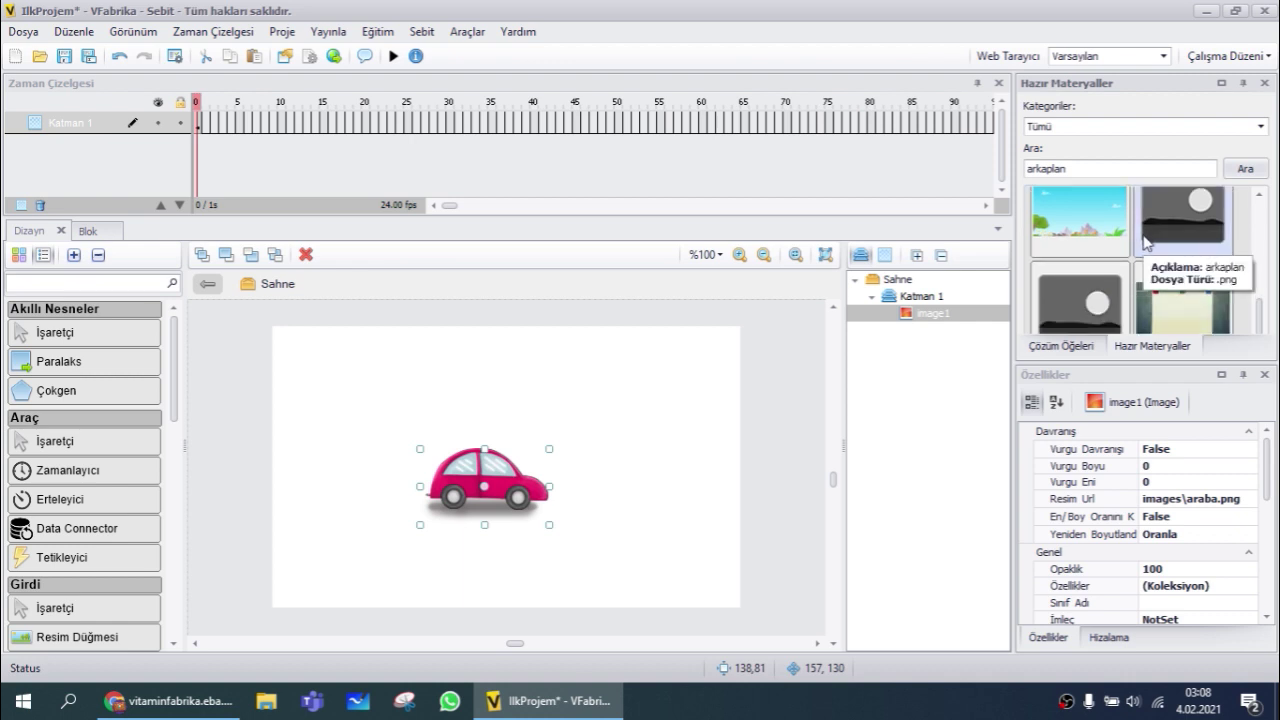
Search the ready-made materials for yol and place the seaside road image over the car, at about 33, 32 on the stage
double_click(1115, 168)
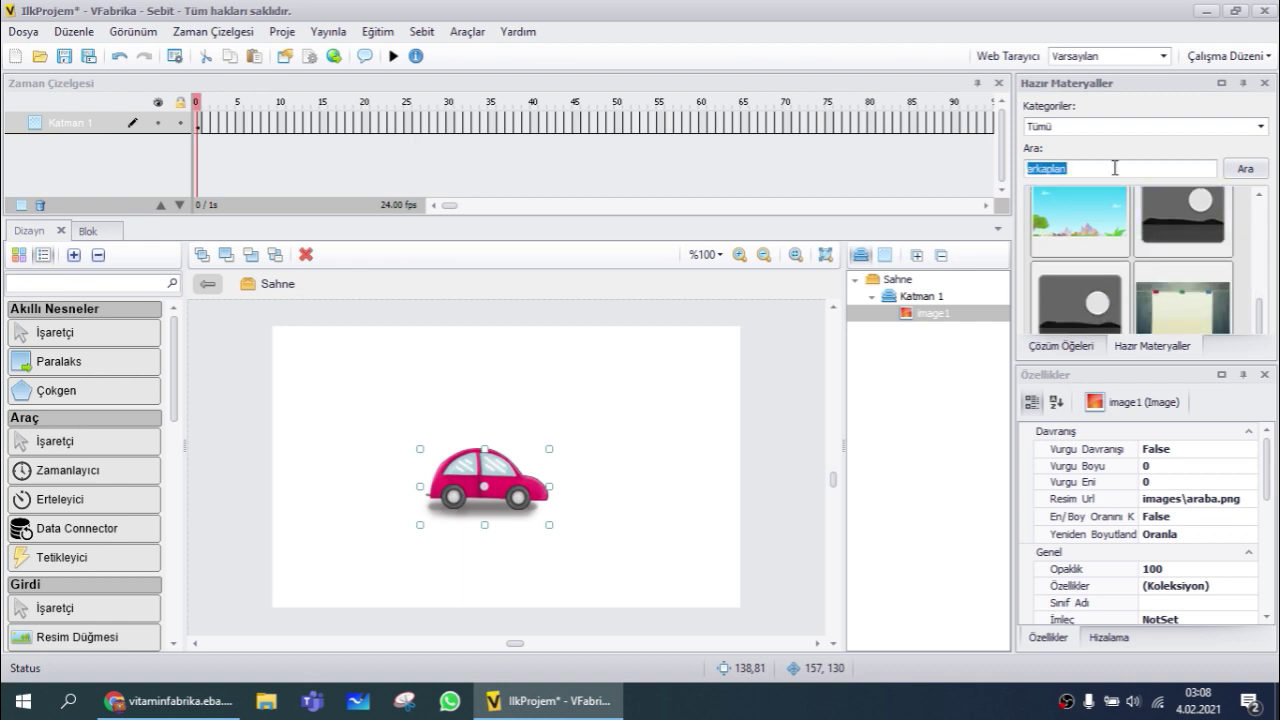
text(yol)
key(Return)
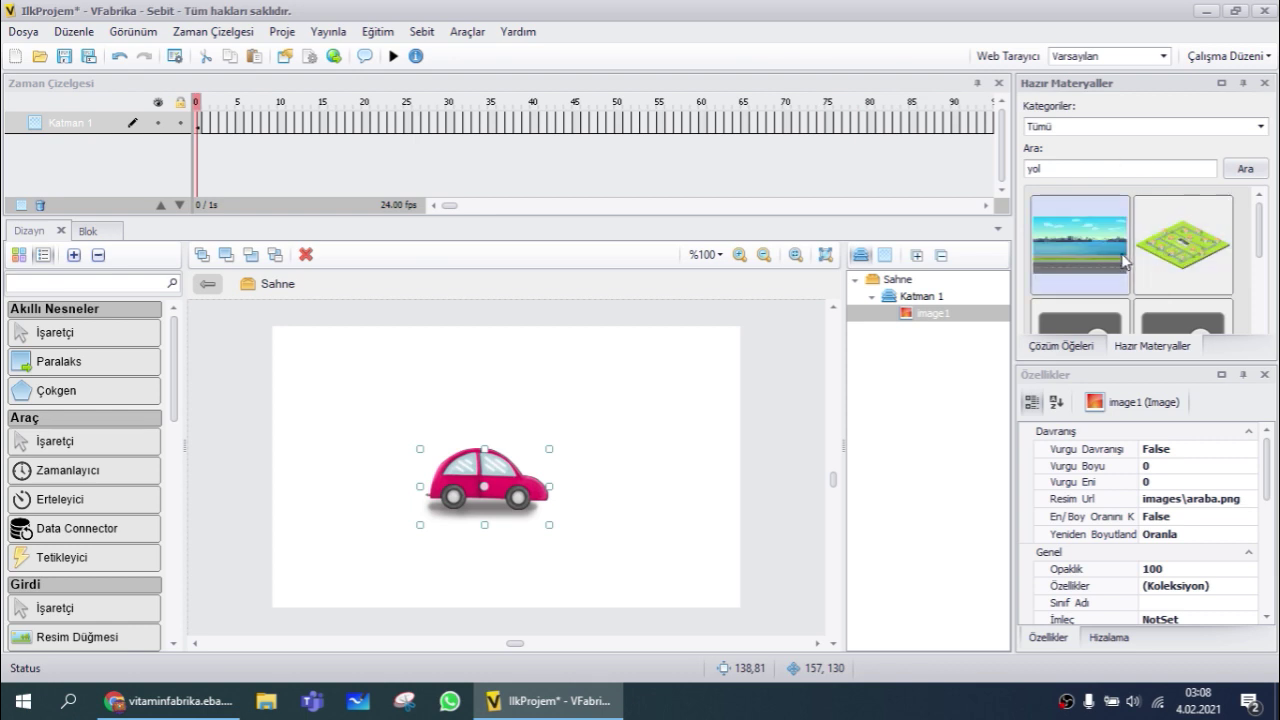
scroll(1134, 268, down, 1)
scroll(1134, 262, up, 1)
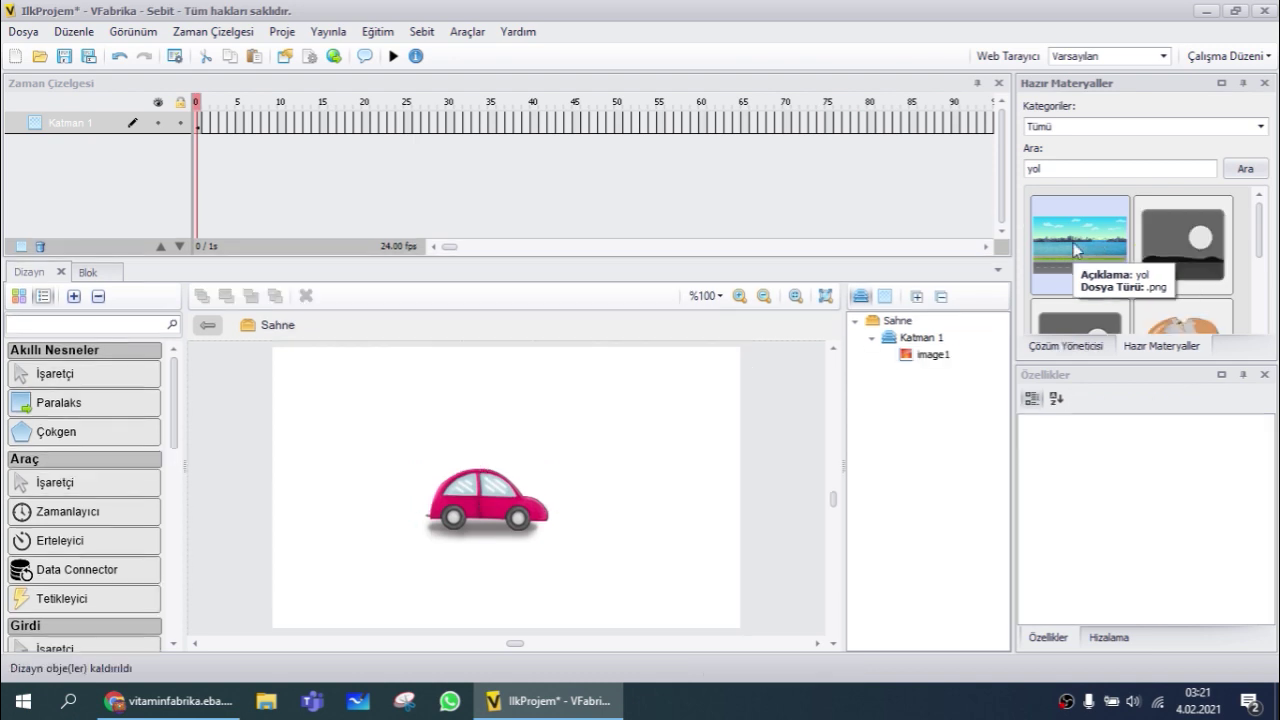
drag(1073, 242, 531, 466)
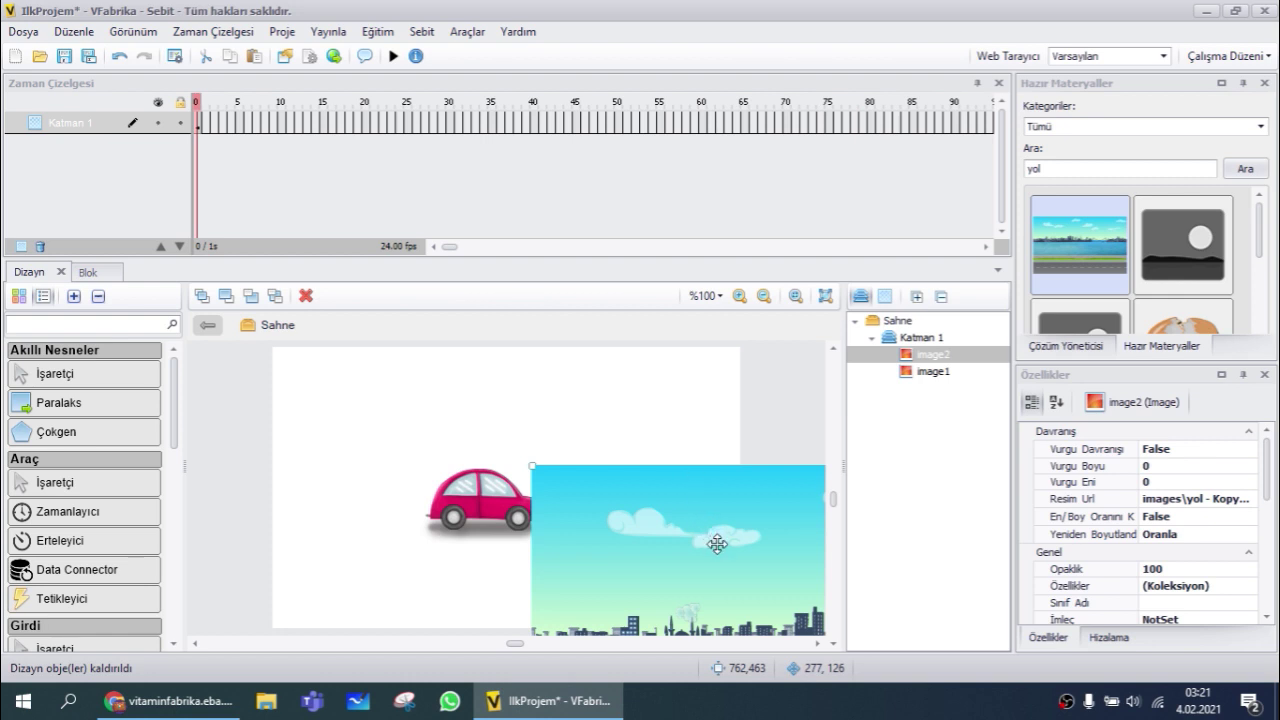
drag(717, 543, 454, 429)
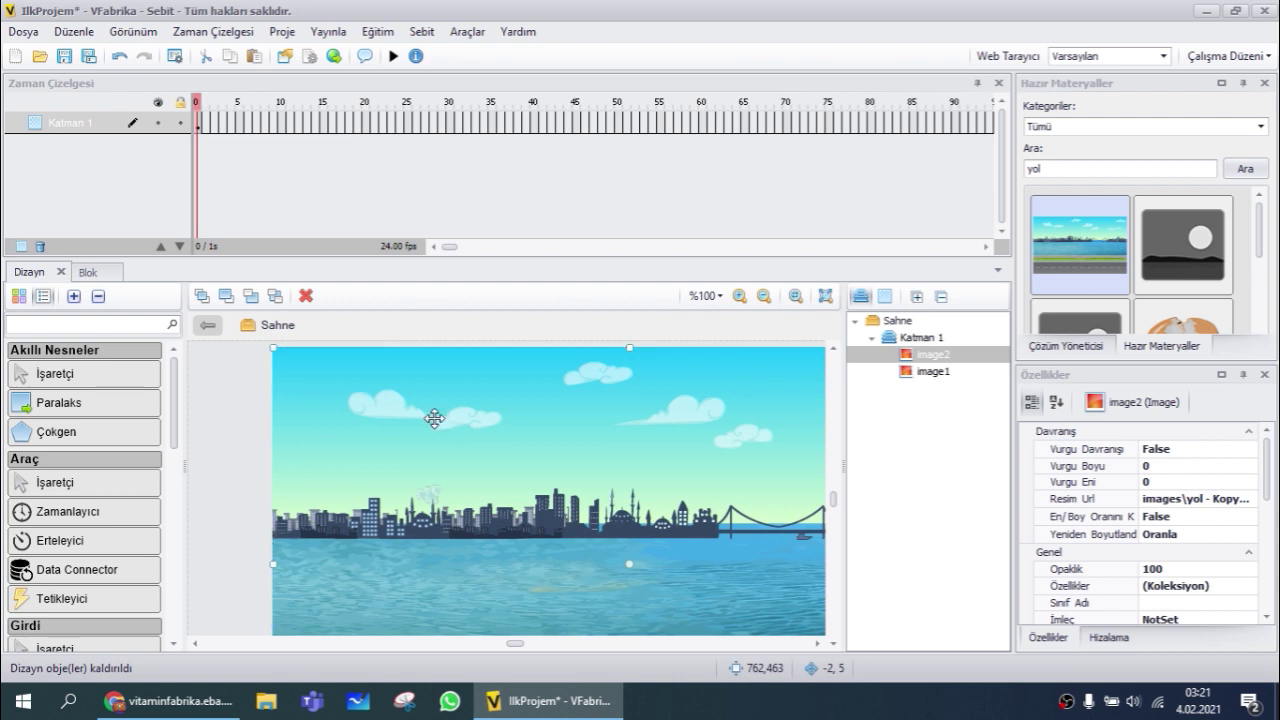
drag(436, 418, 467, 451)
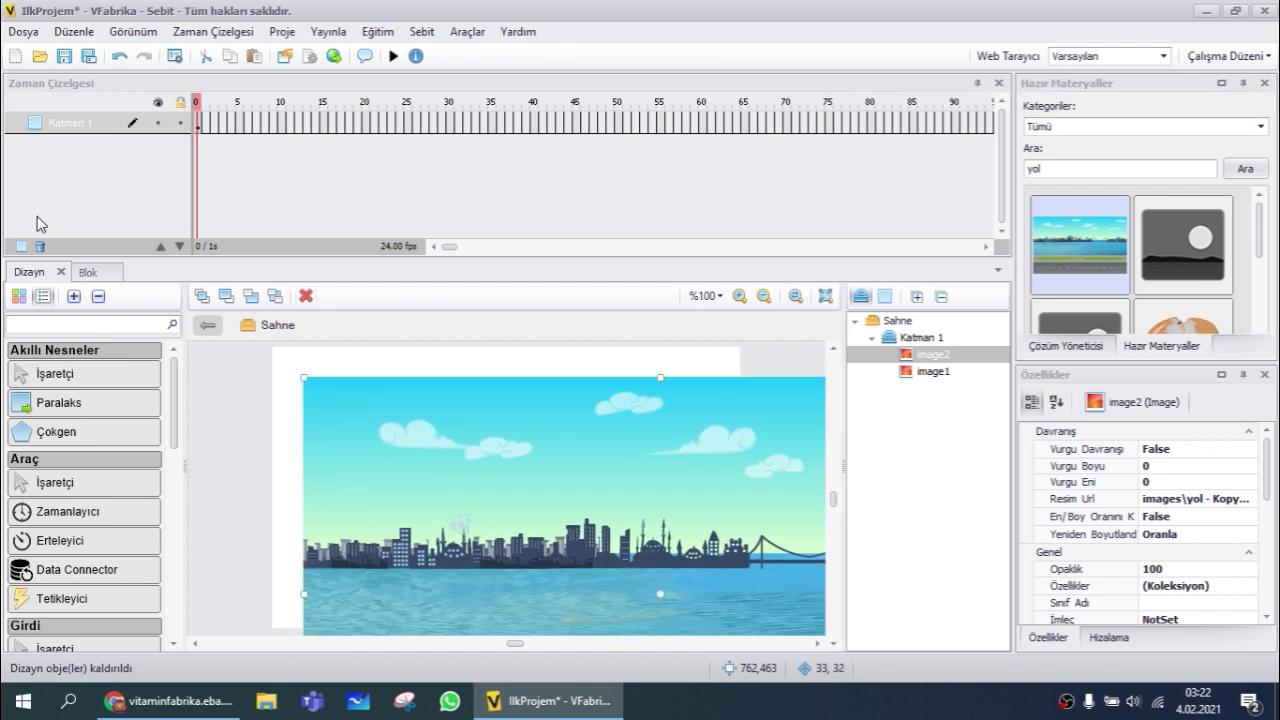
Add a second layer, transfer the road image from Katman 1 to it, and order it beneath Katman 1
click(24, 246)
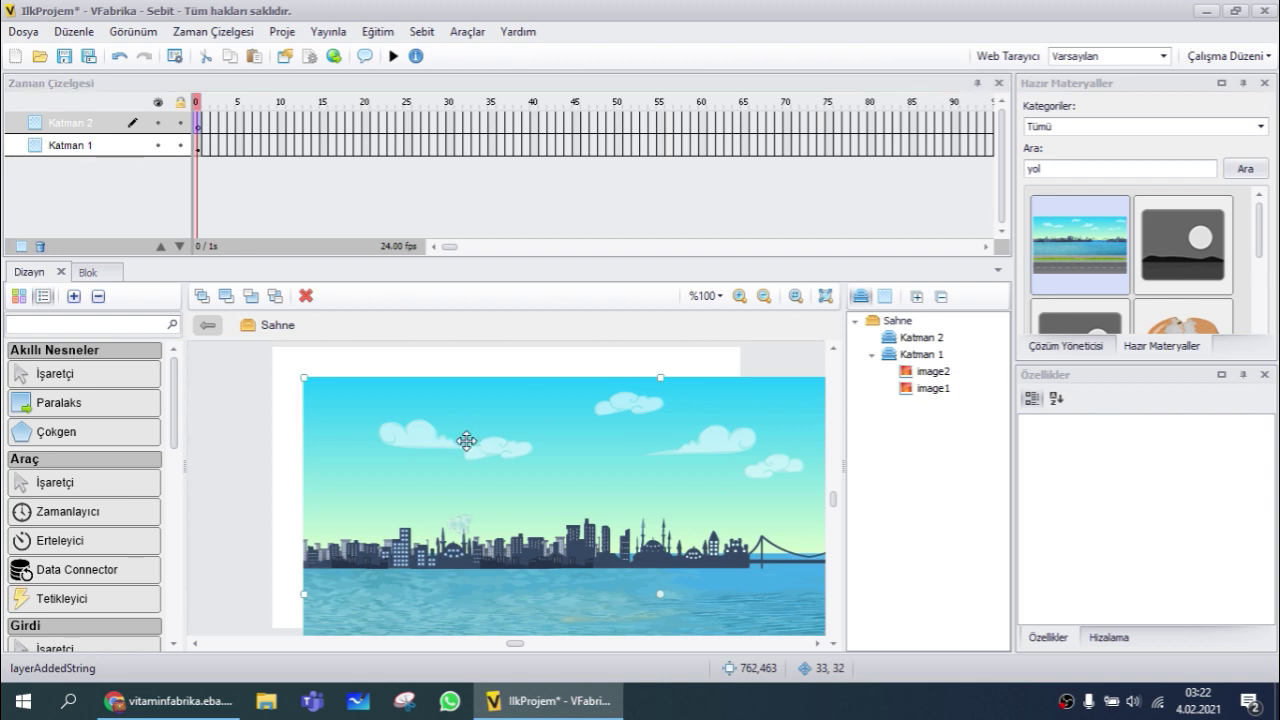
key(ctrl+x)
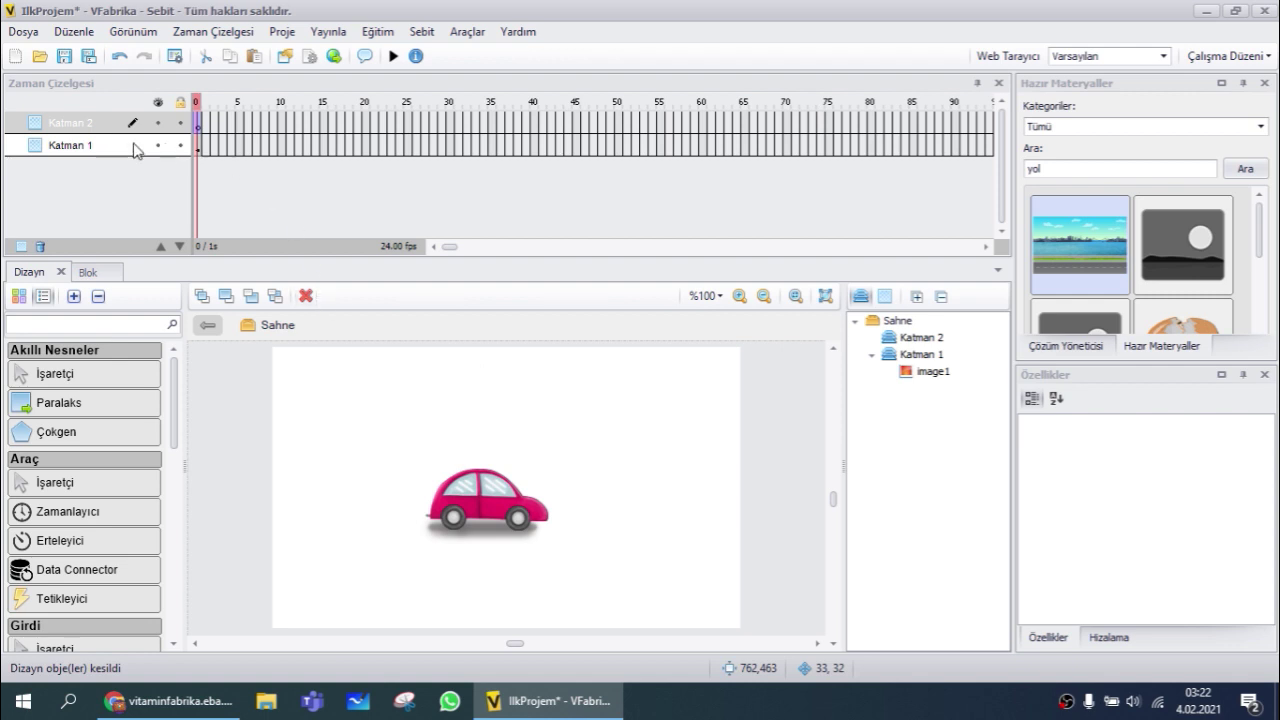
key(ctrl+x)
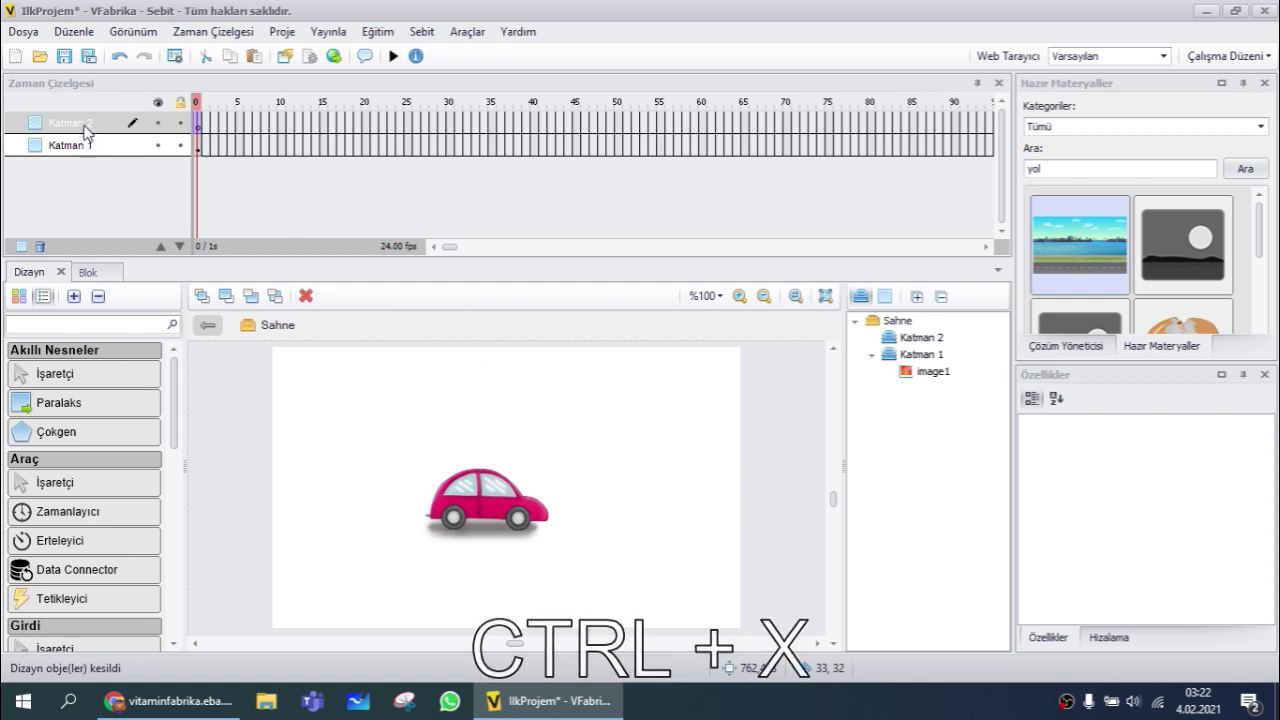
click(86, 126)
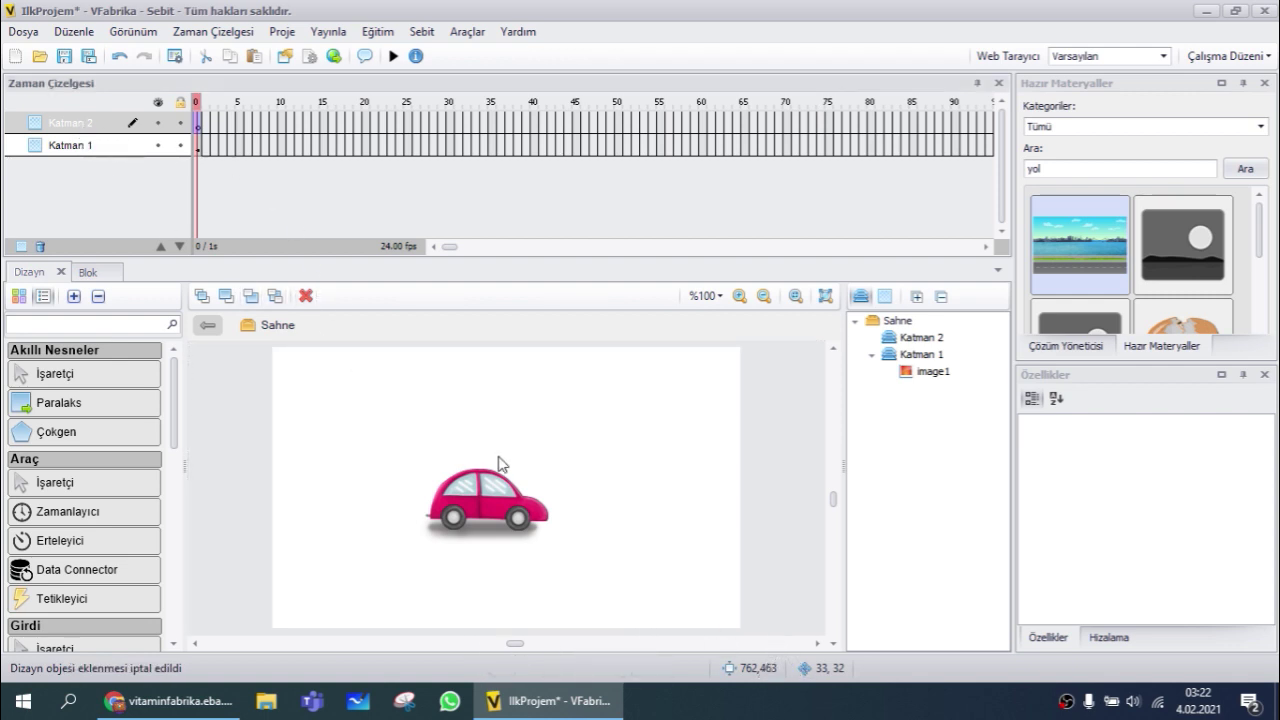
key(ctrl+v)
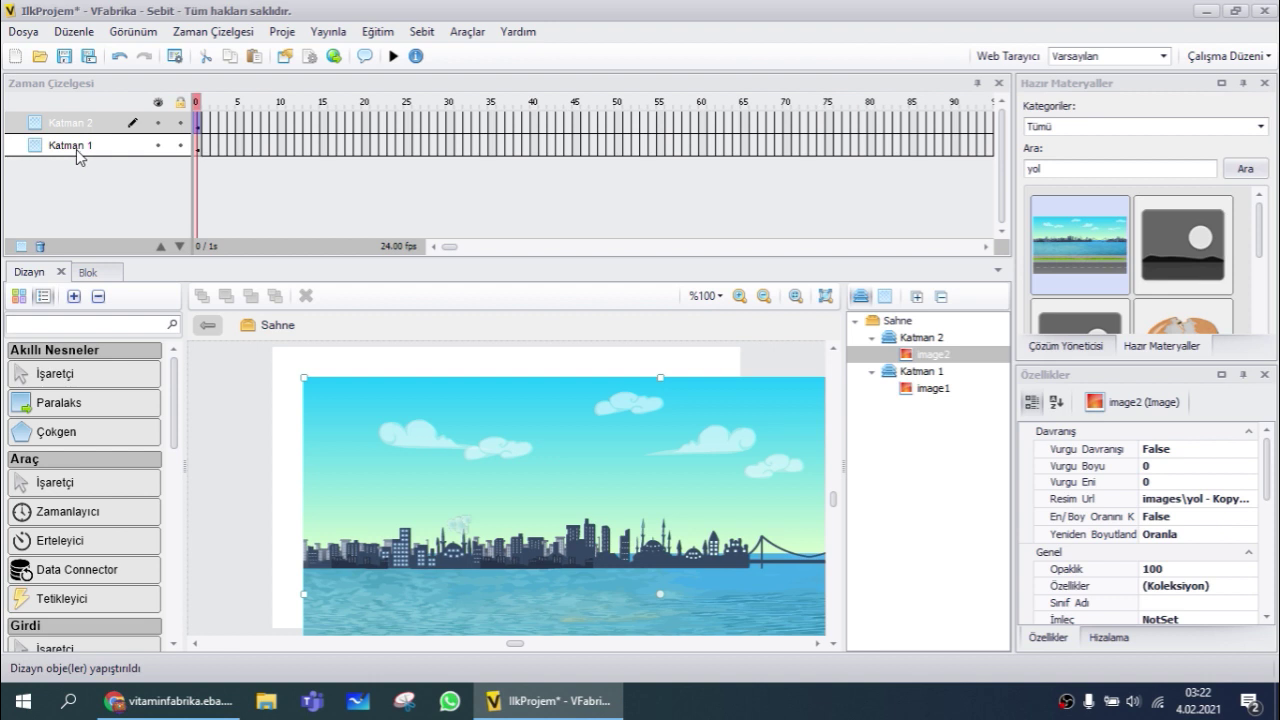
drag(76, 149, 83, 124)
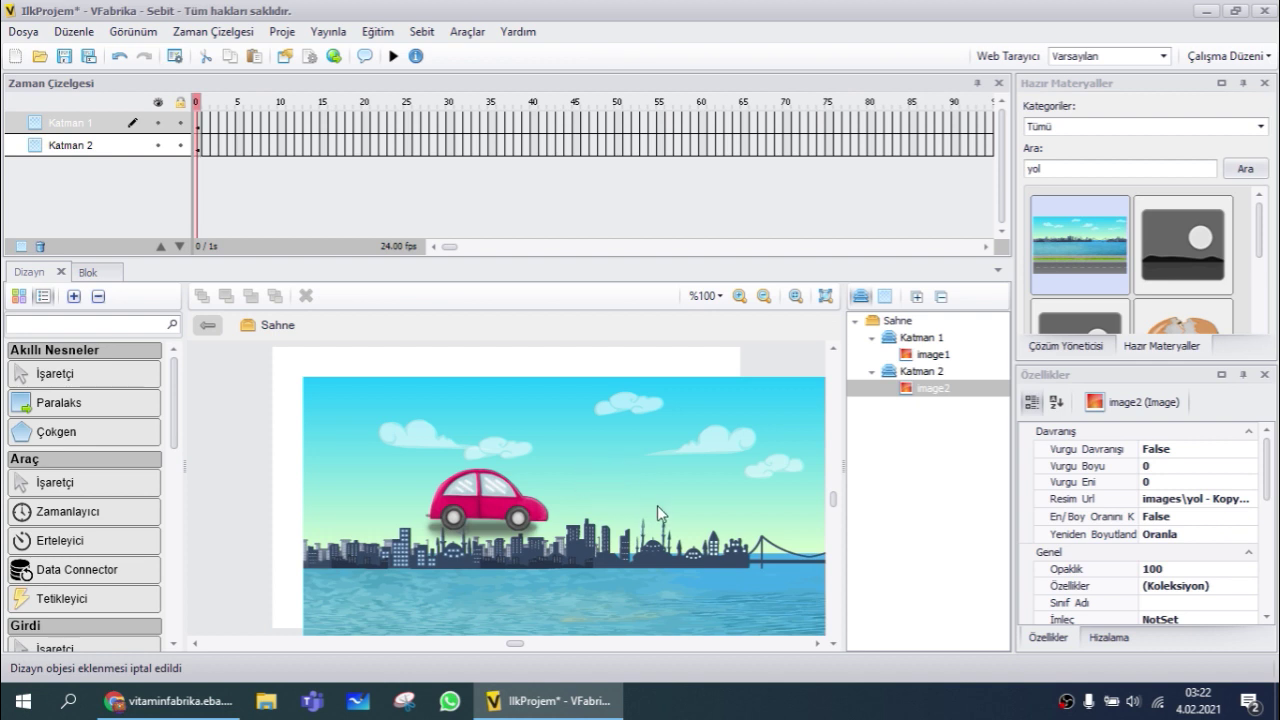
Move and scale the seaside road image to about 500 × 300 px so that it covers the whole stage
drag(657, 505, 636, 500)
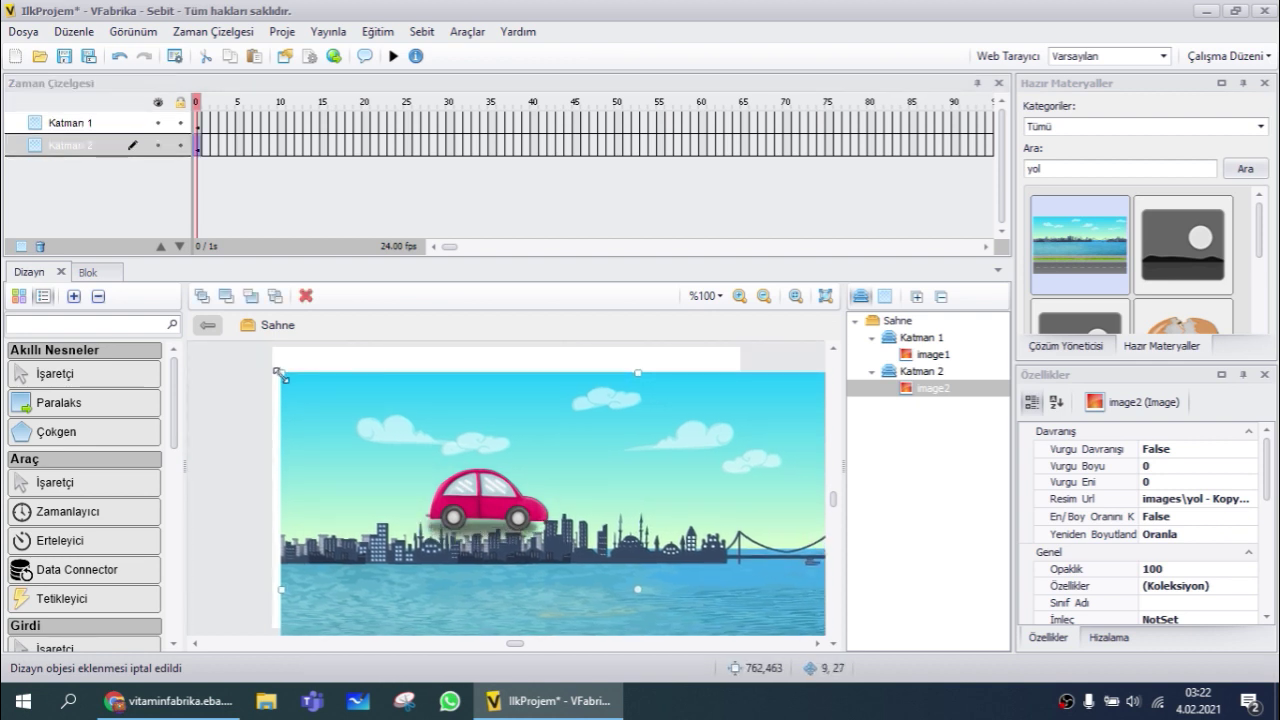
drag(281, 375, 543, 507)
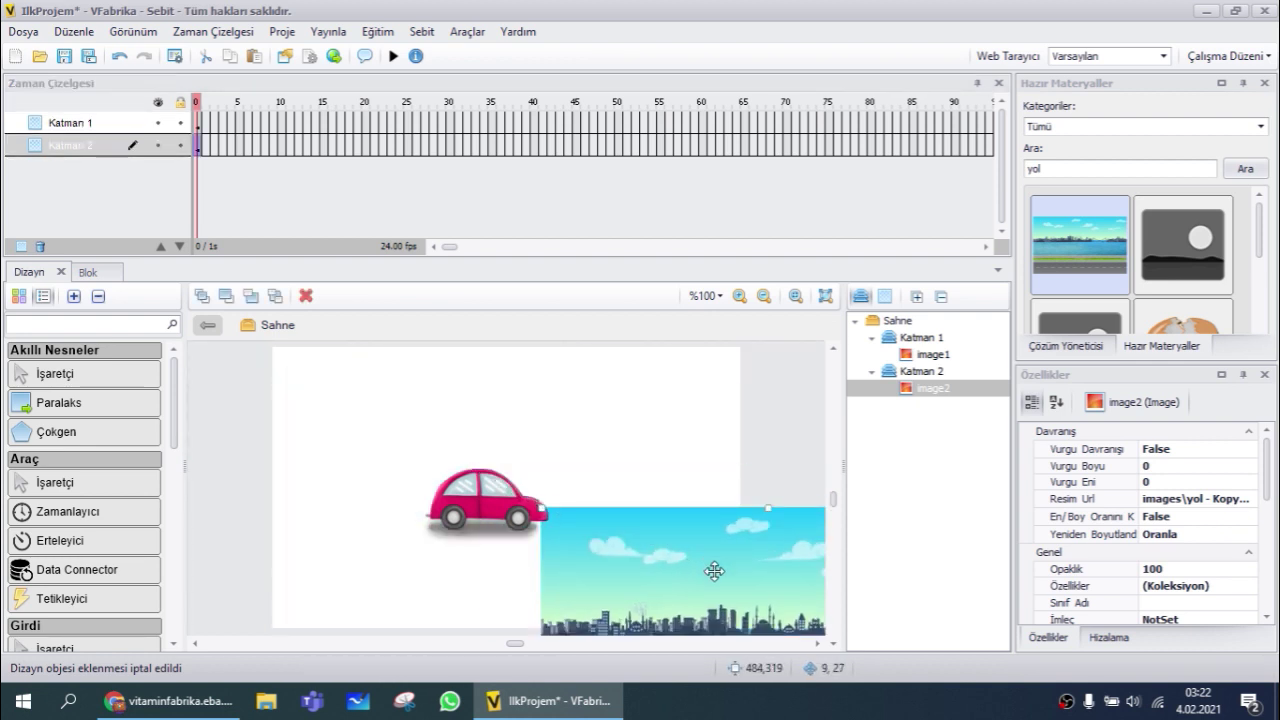
drag(714, 571, 445, 407)
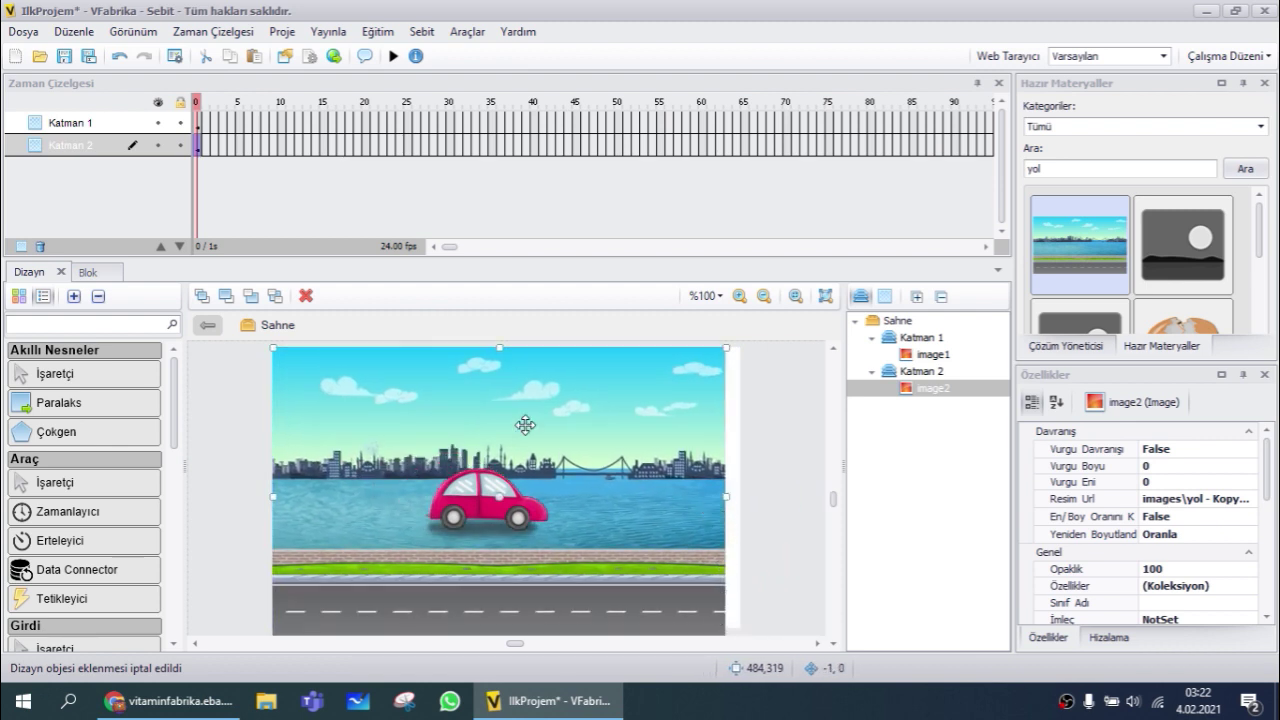
drag(274, 348, 295, 373)
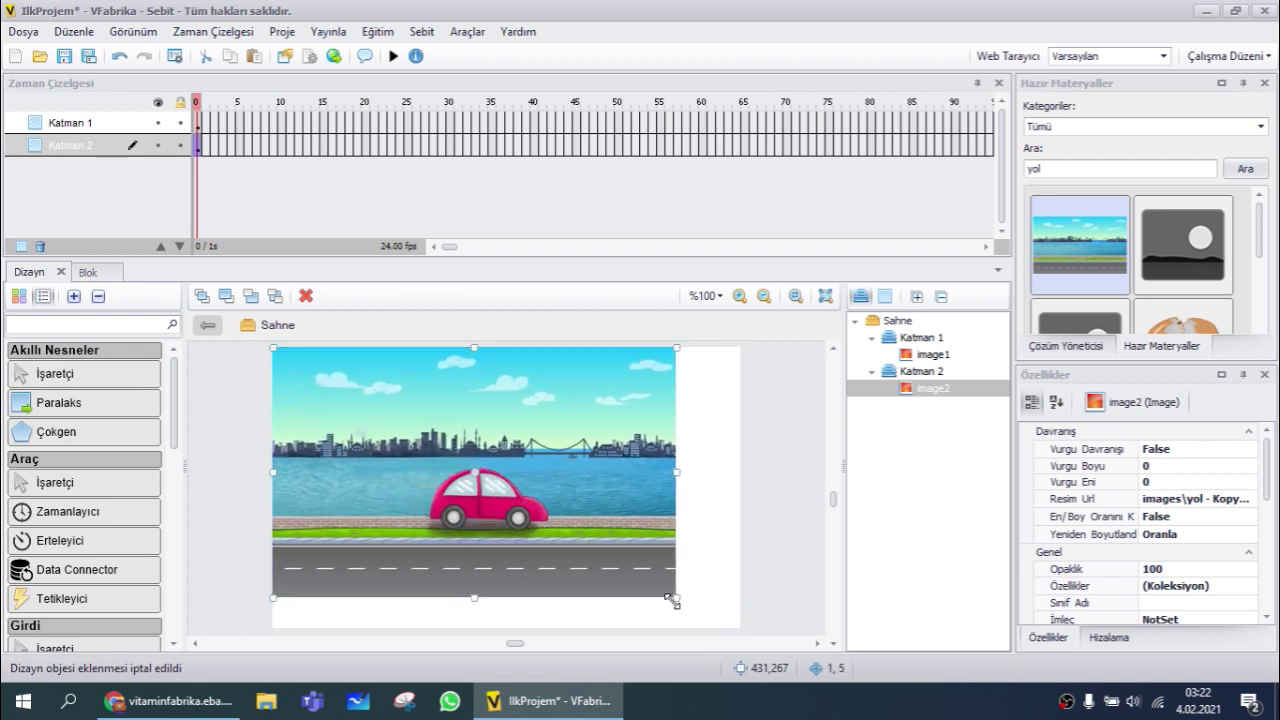
drag(677, 597, 741, 628)
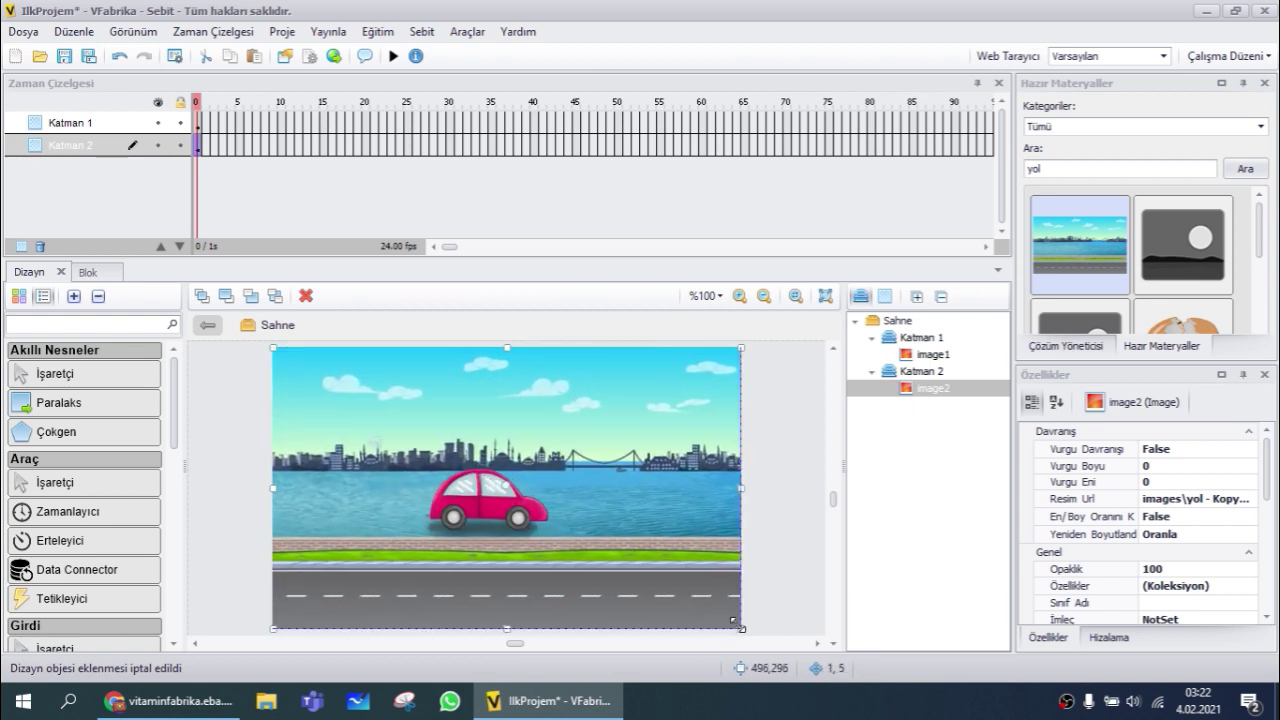
click(790, 511)
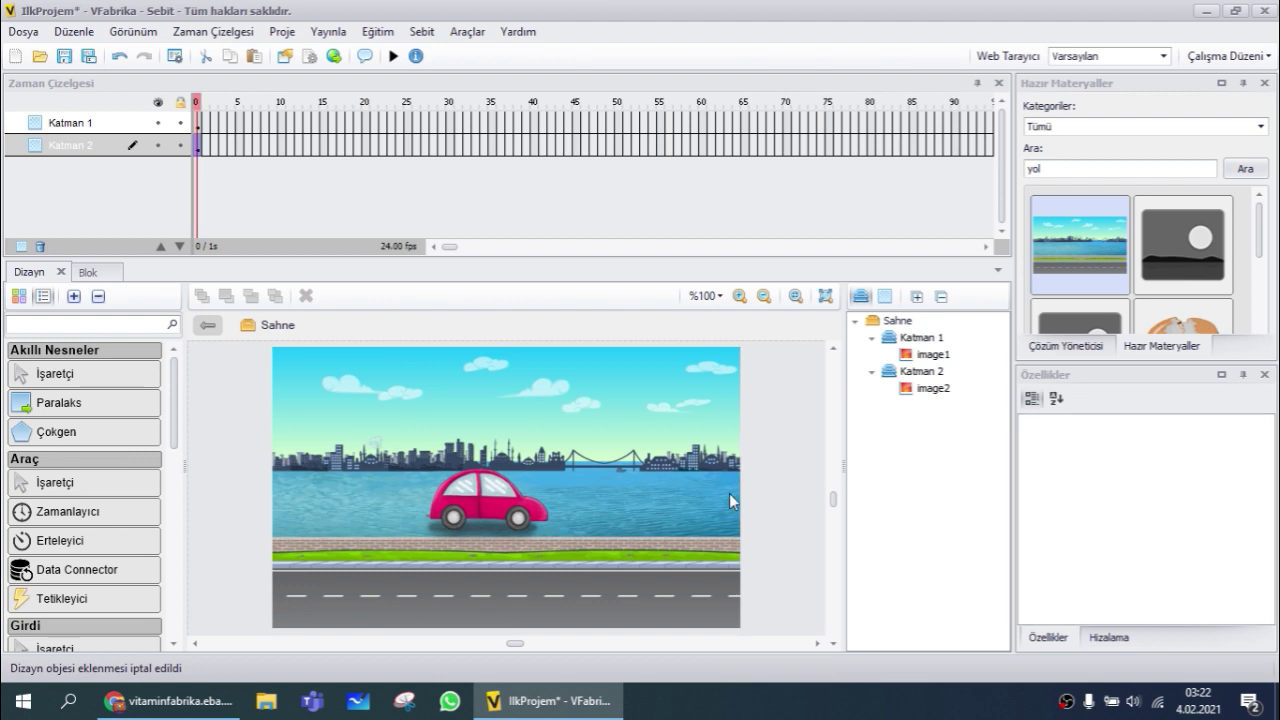
Lock Katman 2 and place the car on the road past the stage's left edge, at about -112, 212
drag(490, 509, 370, 512)
drag(555, 498, 694, 502)
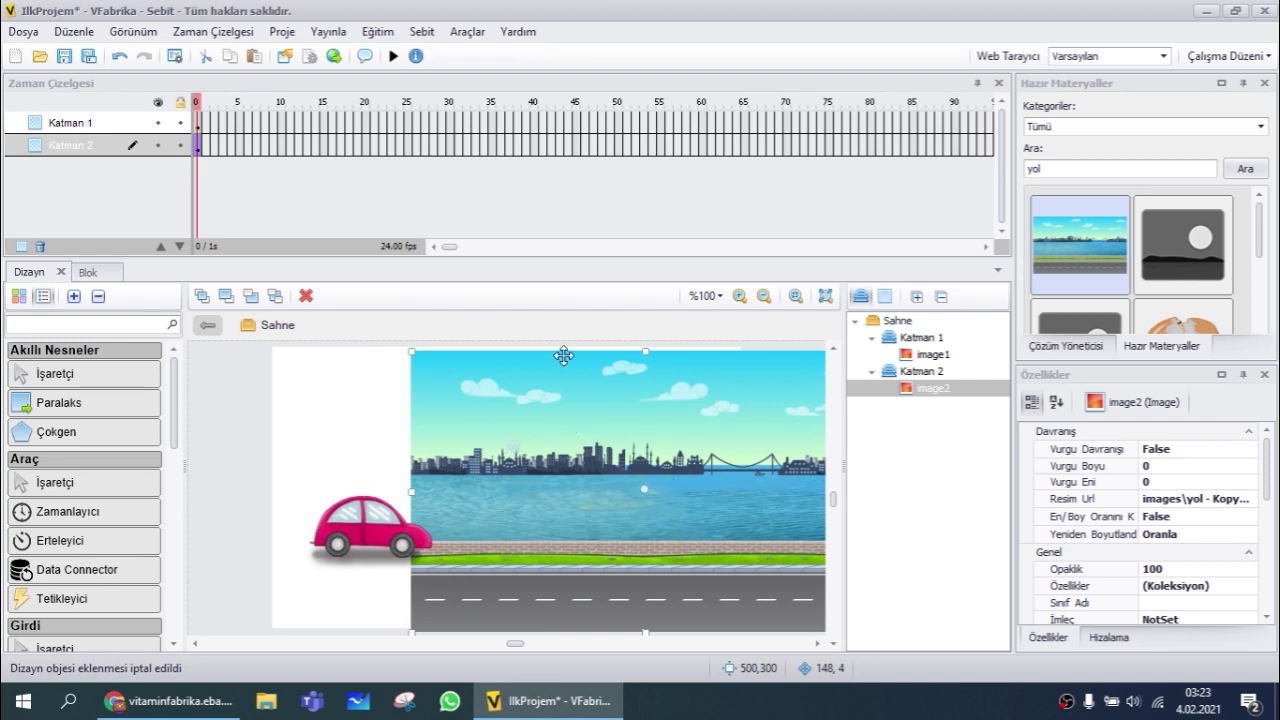
key(ctrl+z)
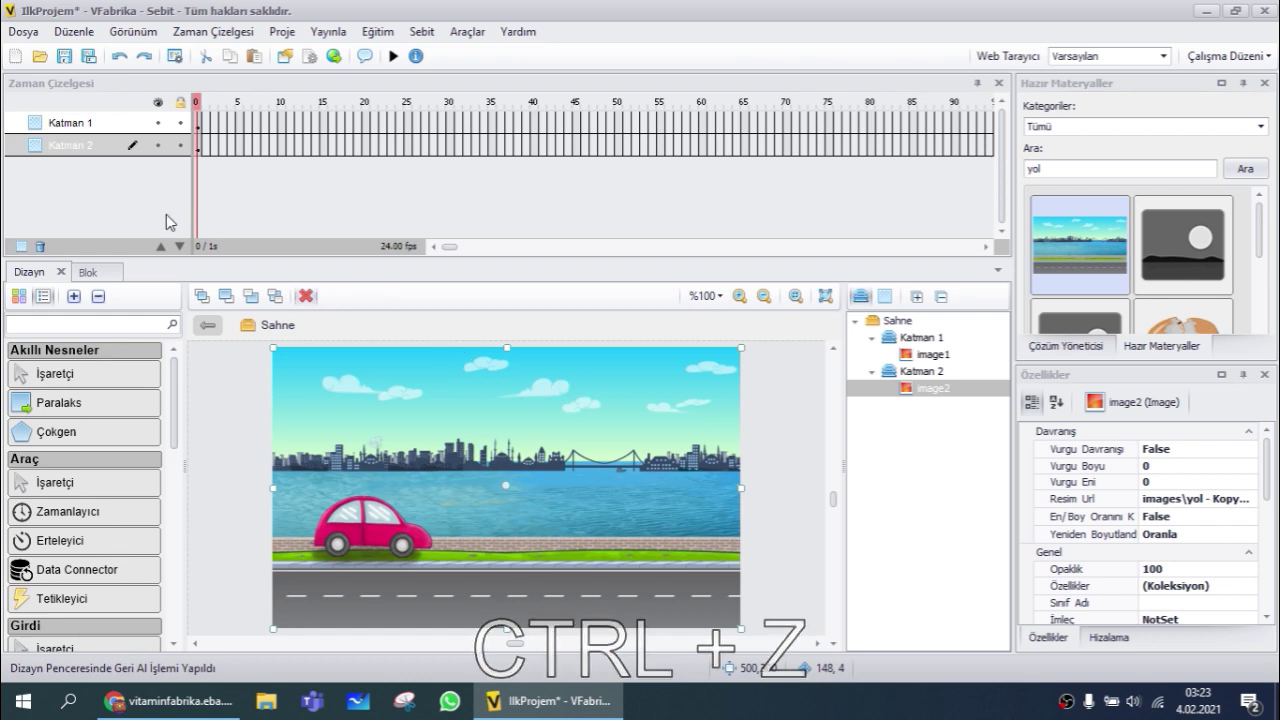
click(181, 148)
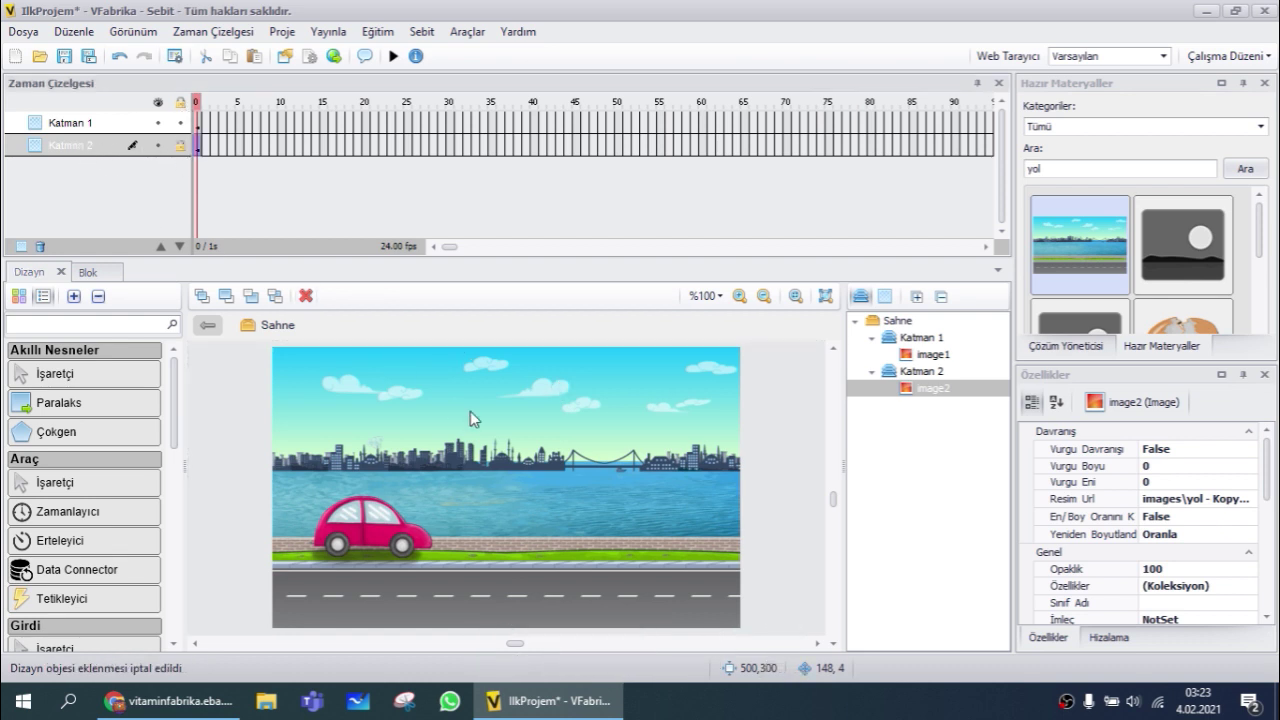
click(661, 467)
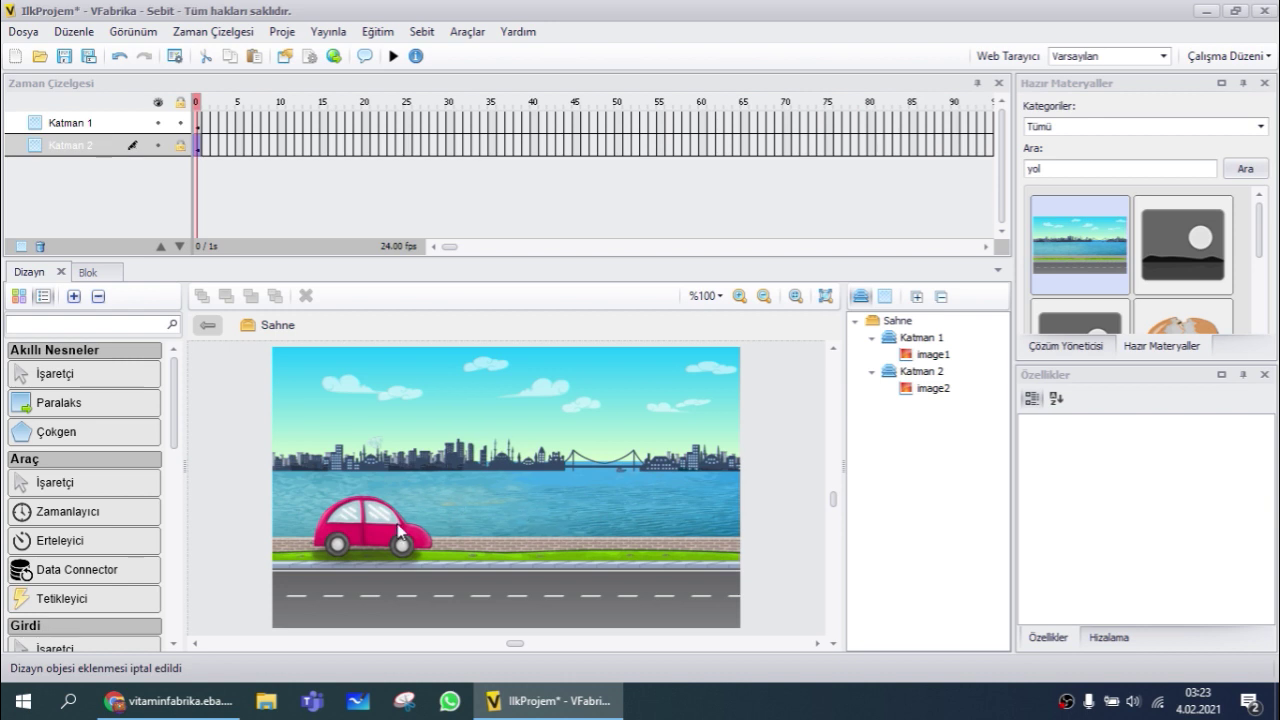
drag(400, 532, 262, 572)
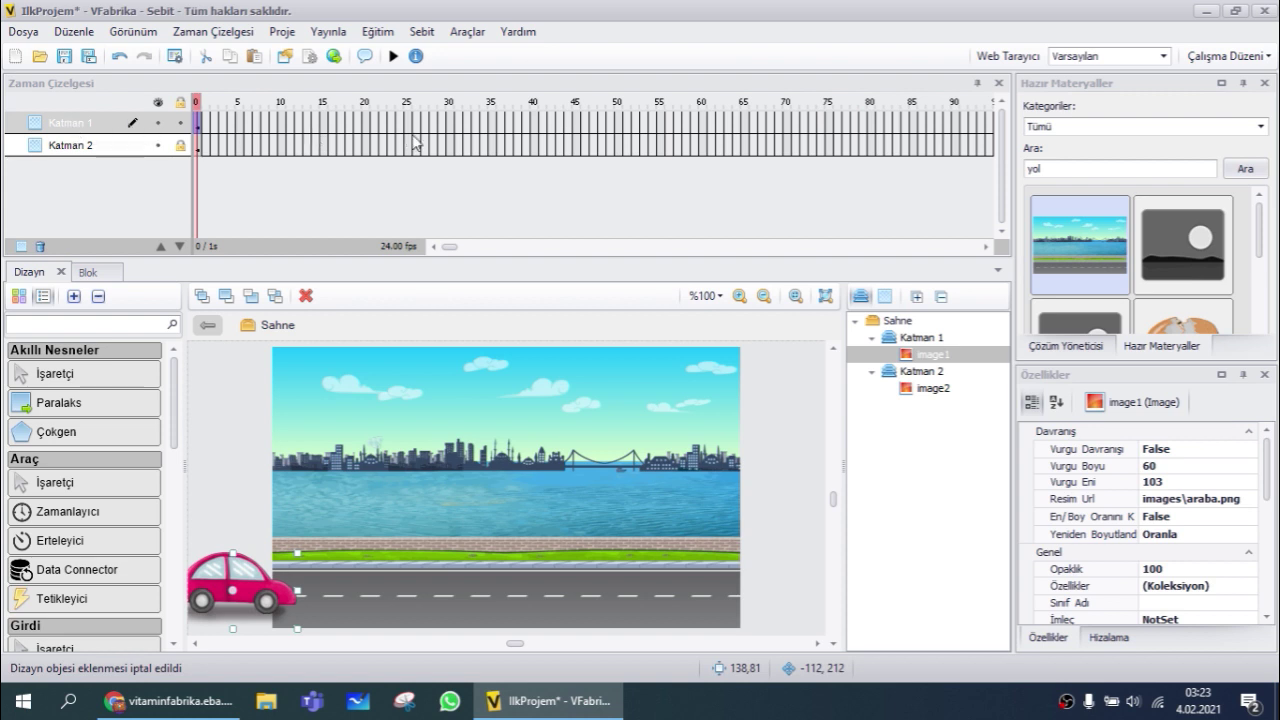
Insert a keyframe at frame 50 of Katman 1
click(602, 122)
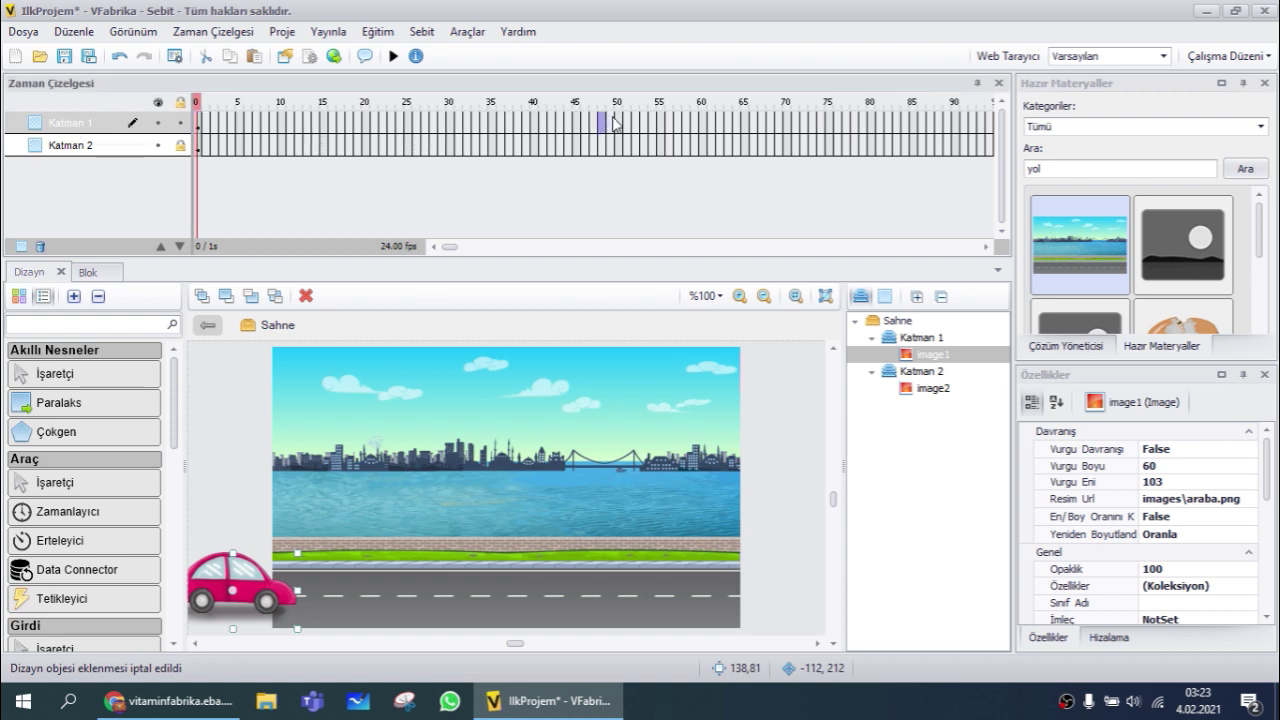
right_click(614, 118)
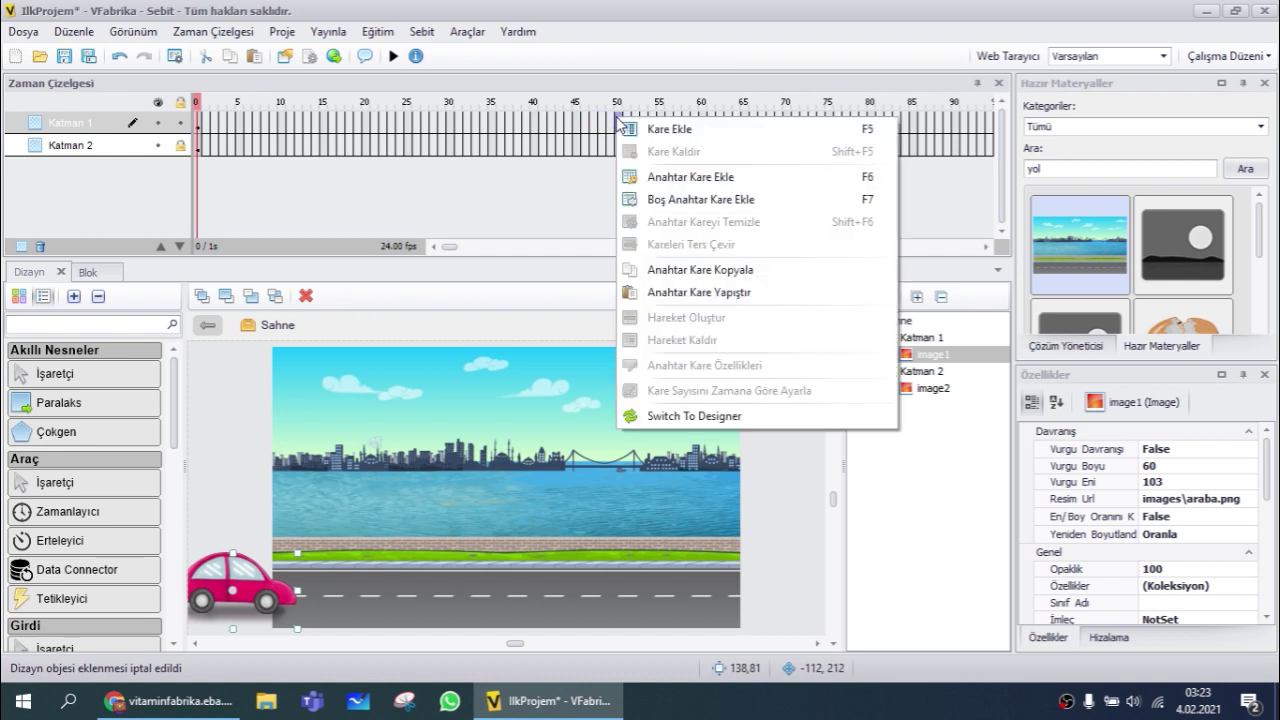
click(696, 180)
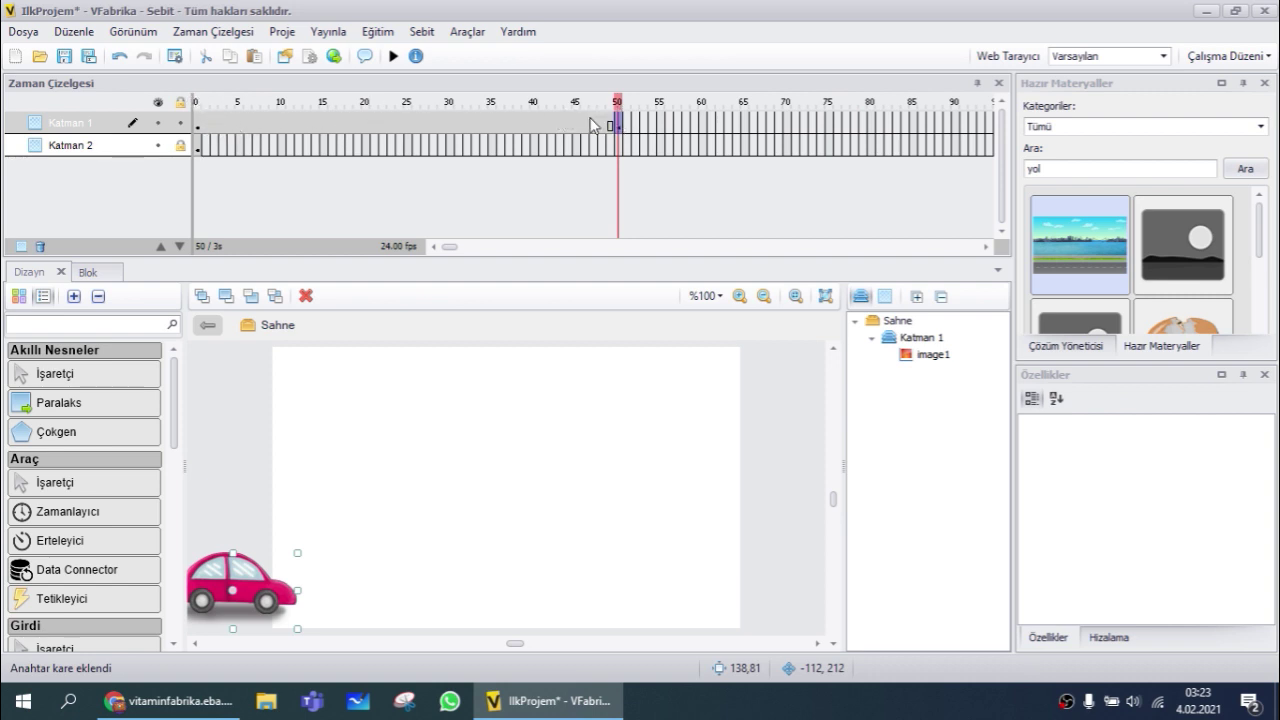
Unlock Katman 2, insert a keyframe at its frame 50 and lock the layer again
drag(565, 103, 200, 110)
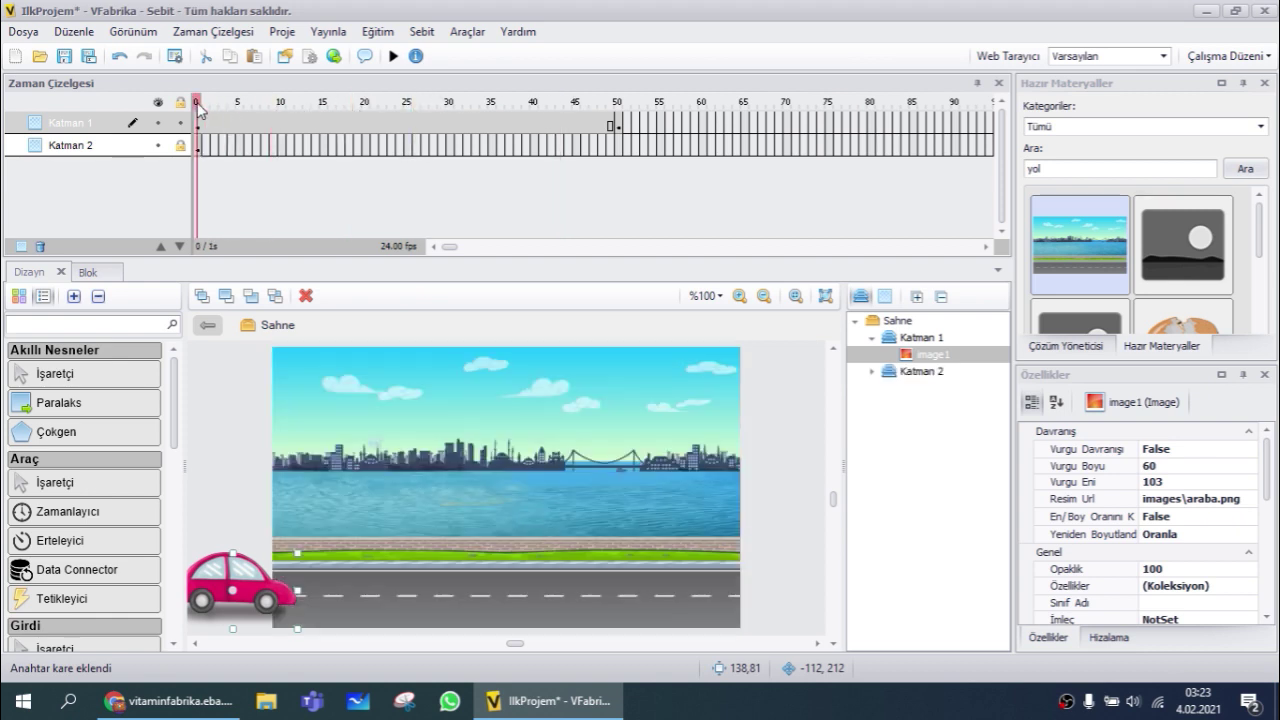
click(273, 143)
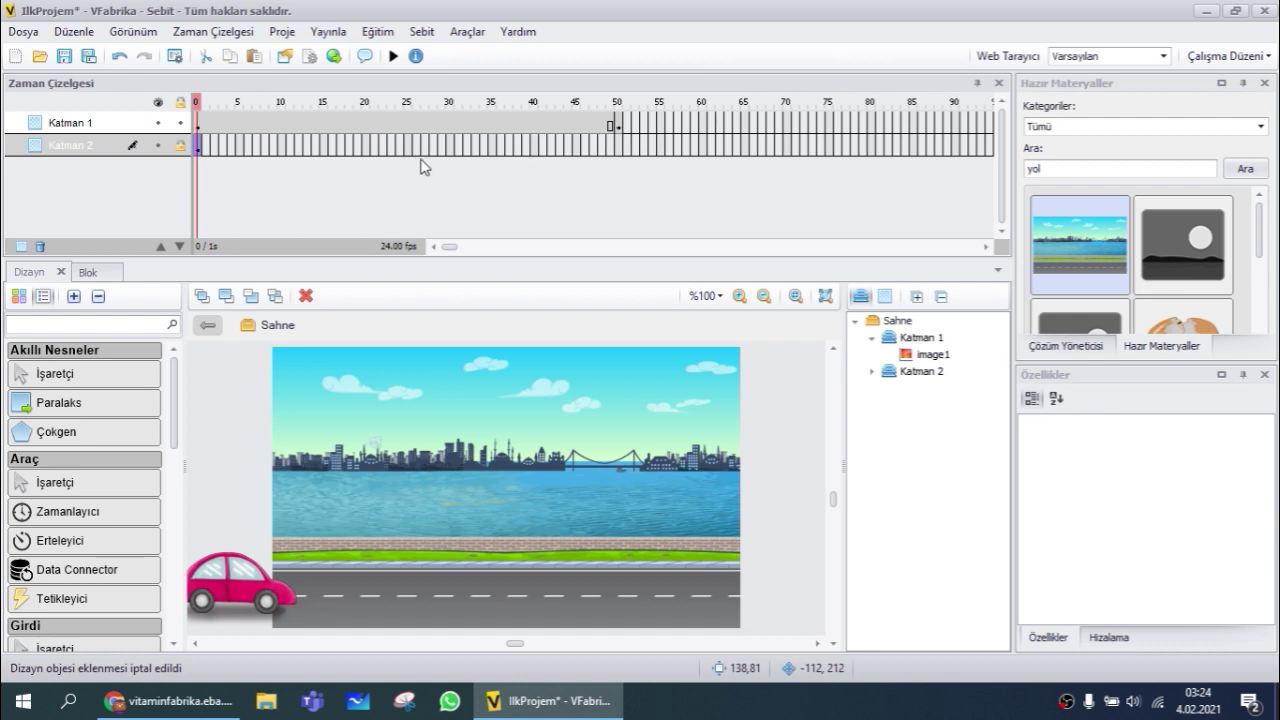
right_click(618, 146)
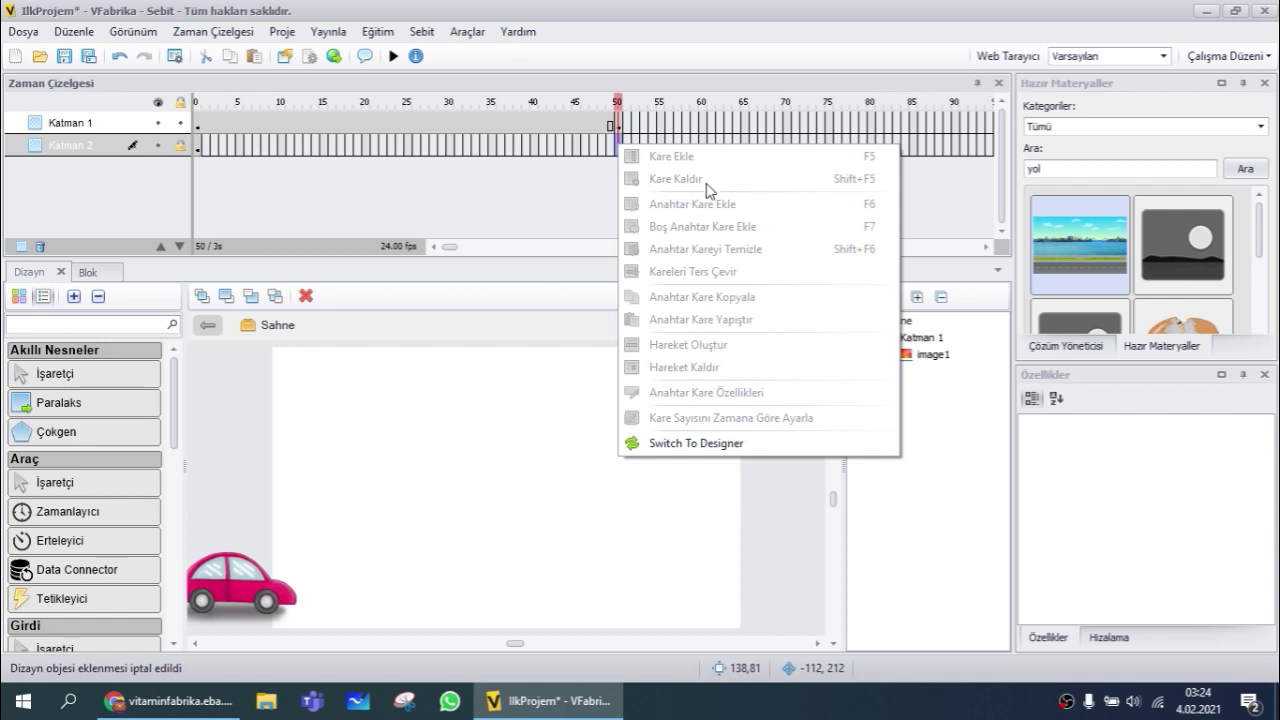
click(196, 198)
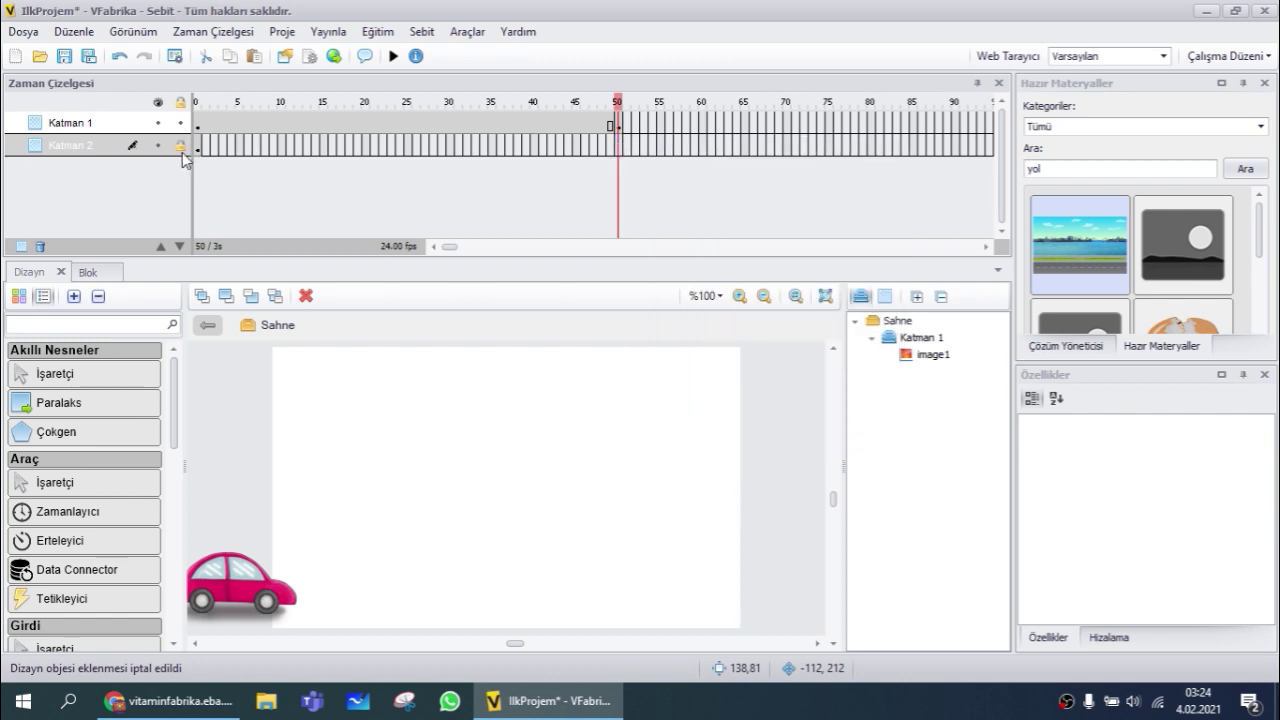
click(195, 148)
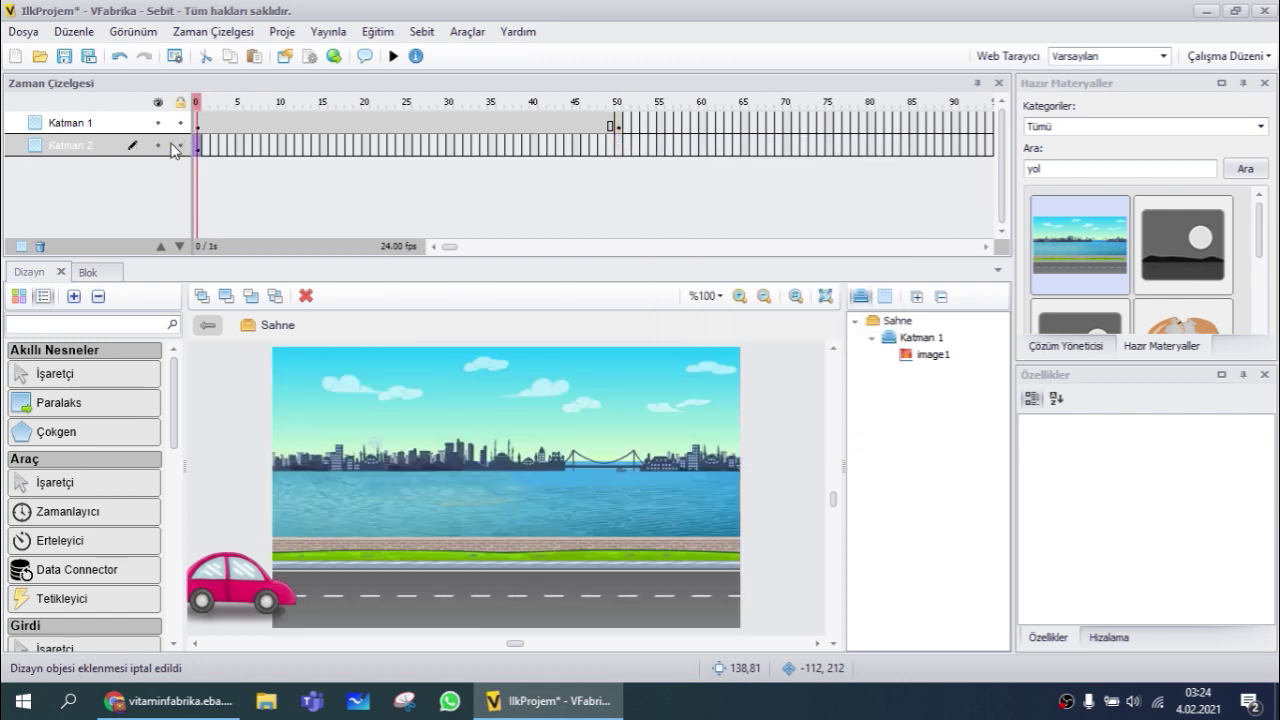
right_click(618, 146)
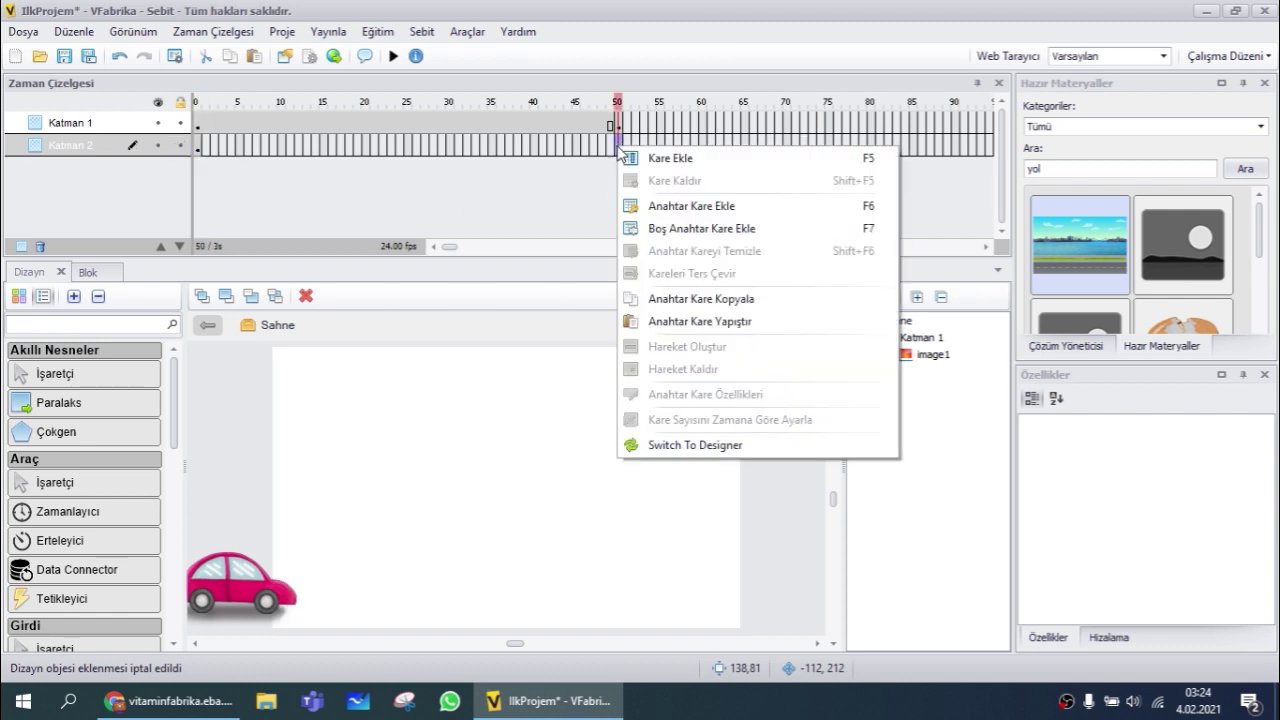
click(715, 207)
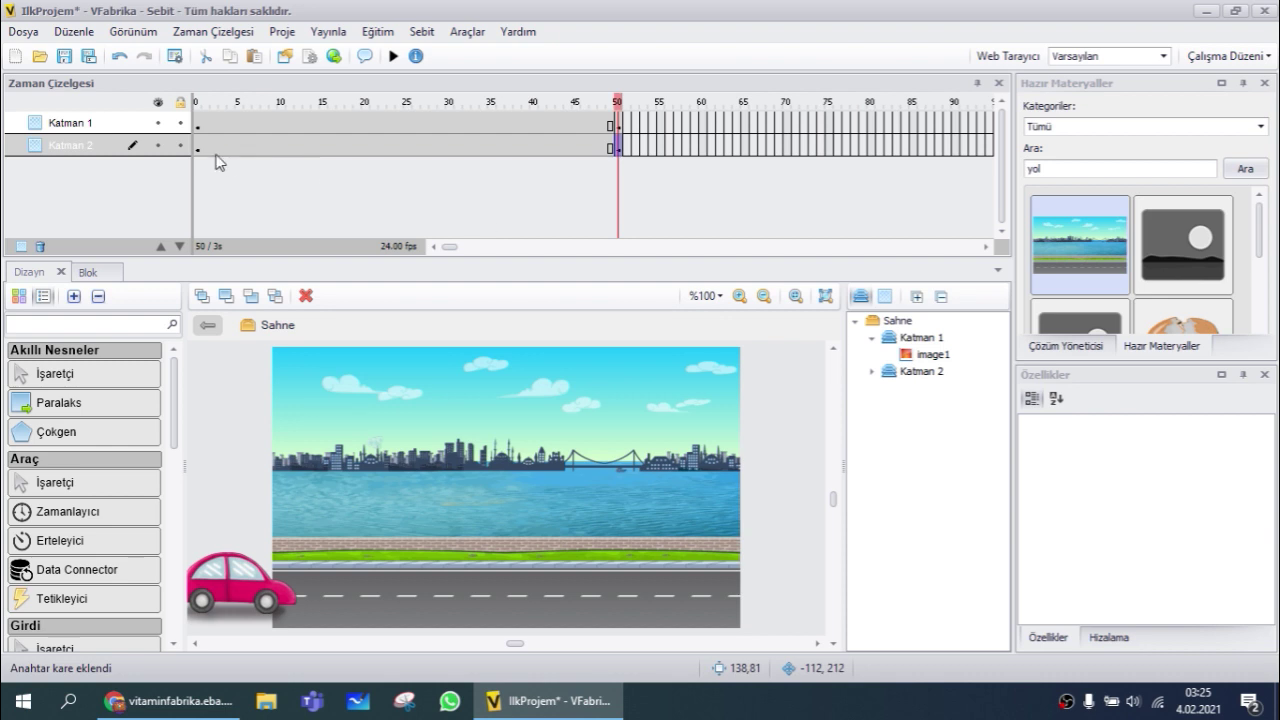
click(181, 149)
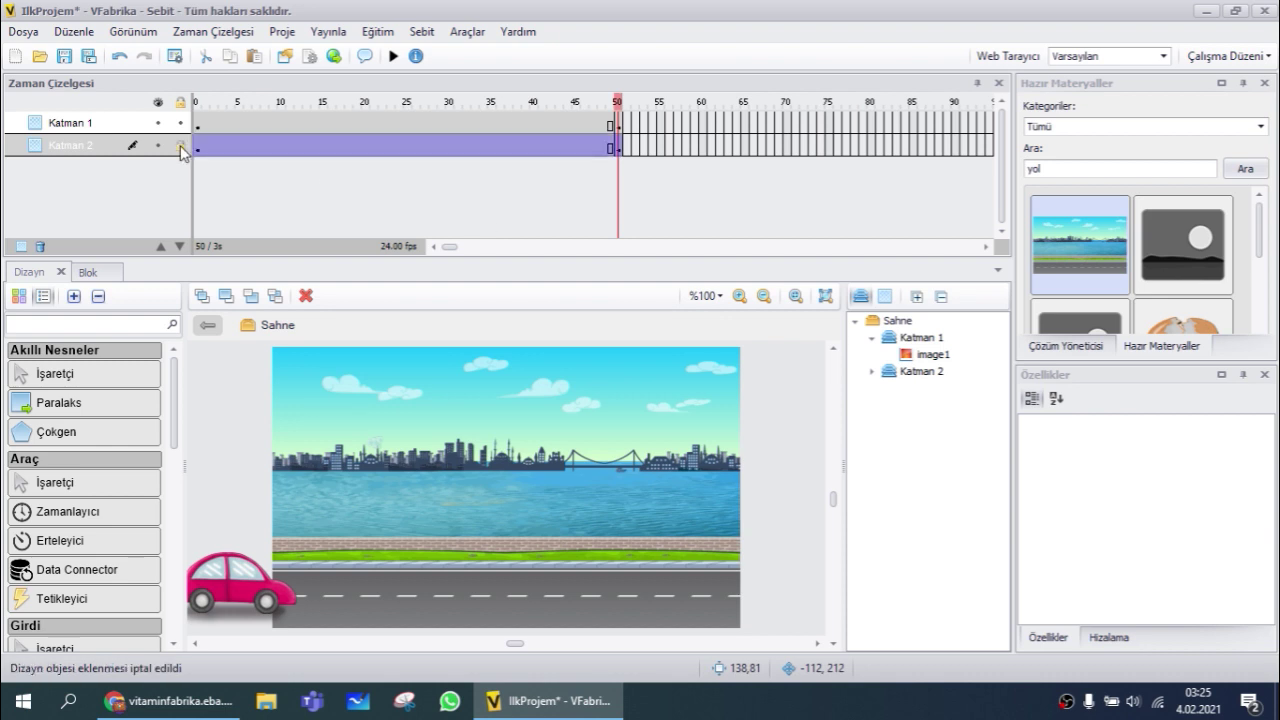
At frame 50, move the car along the road to about 190, 221 on the stage
click(197, 107)
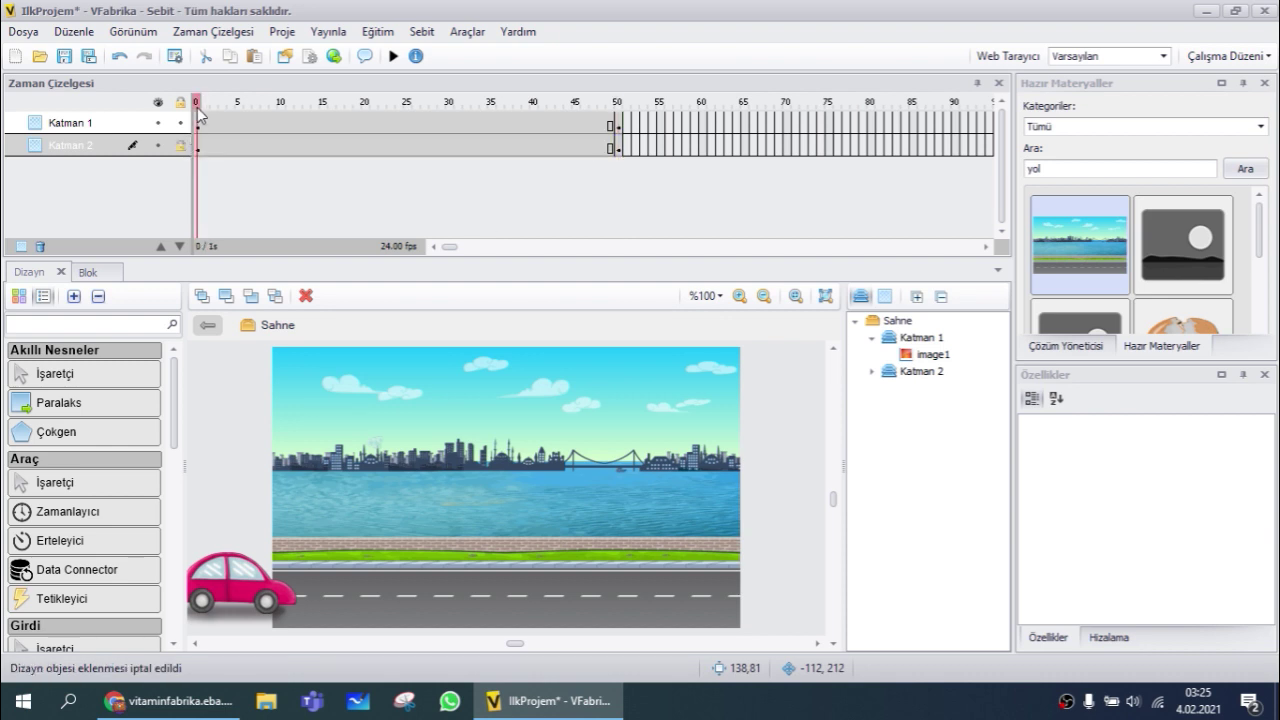
click(618, 103)
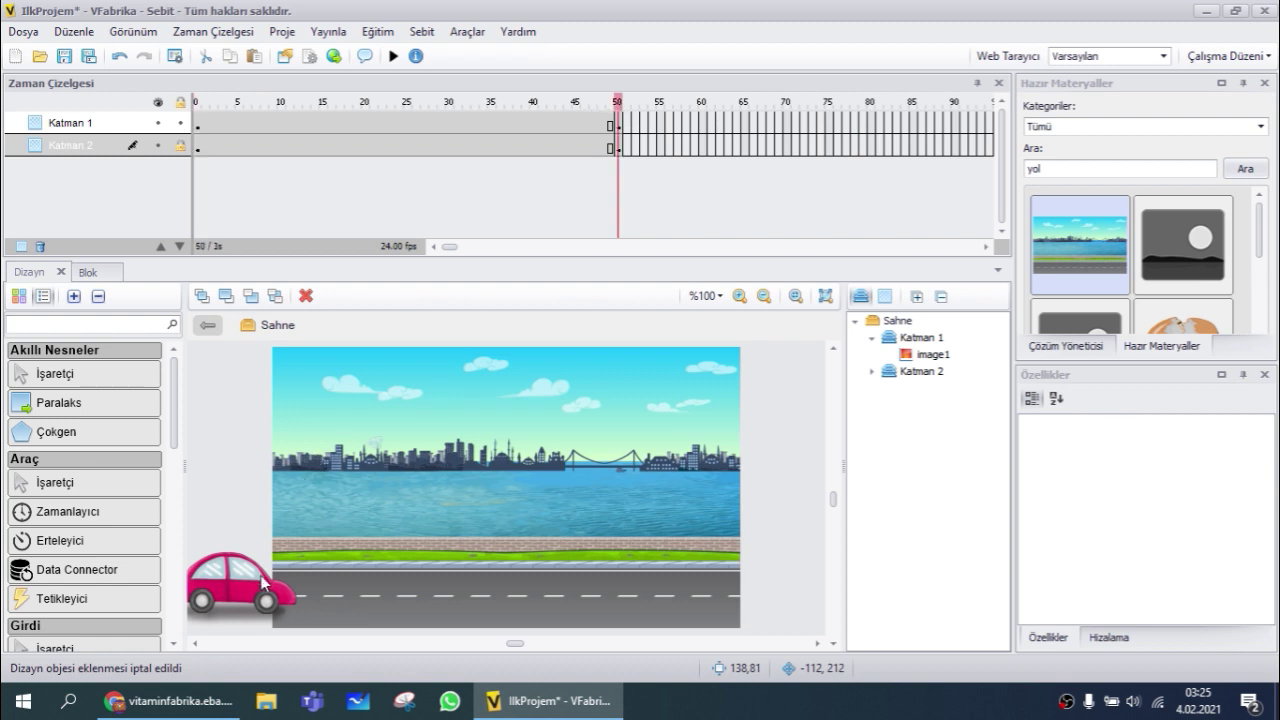
drag(250, 586, 537, 589)
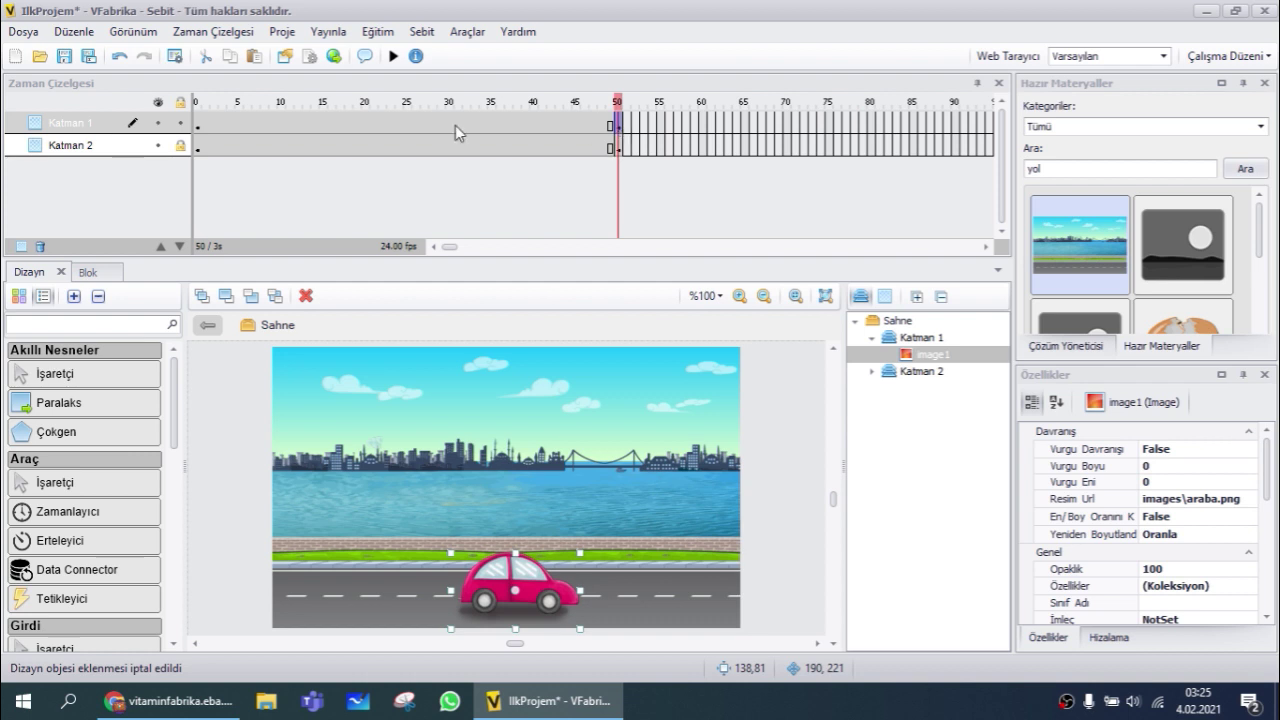
Create a motion (Hareket Oluştur) on Katman 1 between frames 0 and 50 and scrub through the frames to check it
click(198, 123)
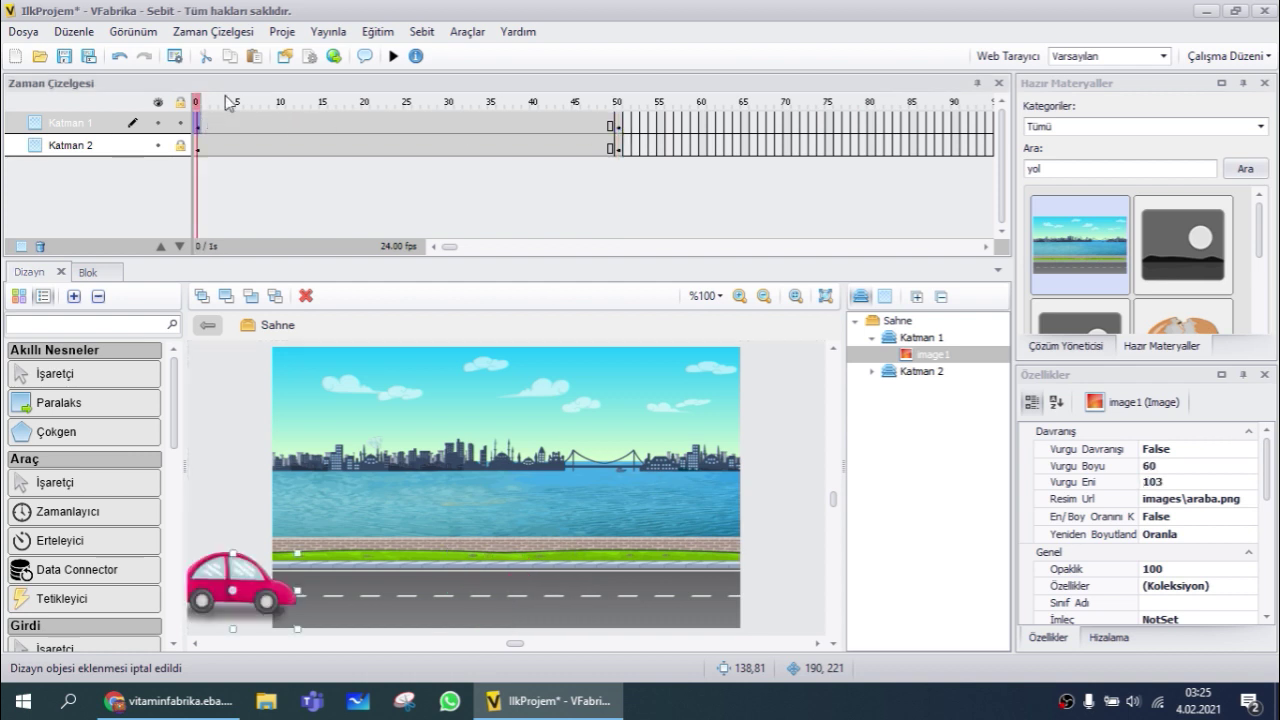
drag(227, 105, 533, 106)
click(433, 105)
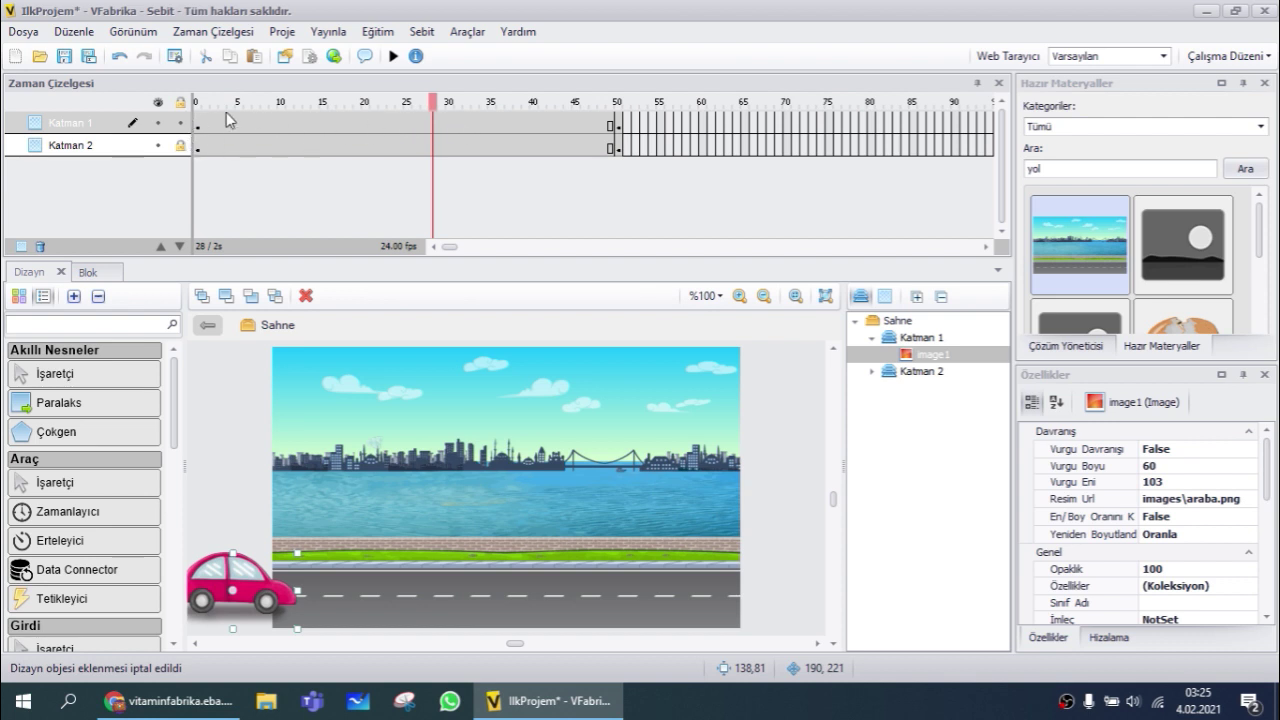
right_click(356, 124)
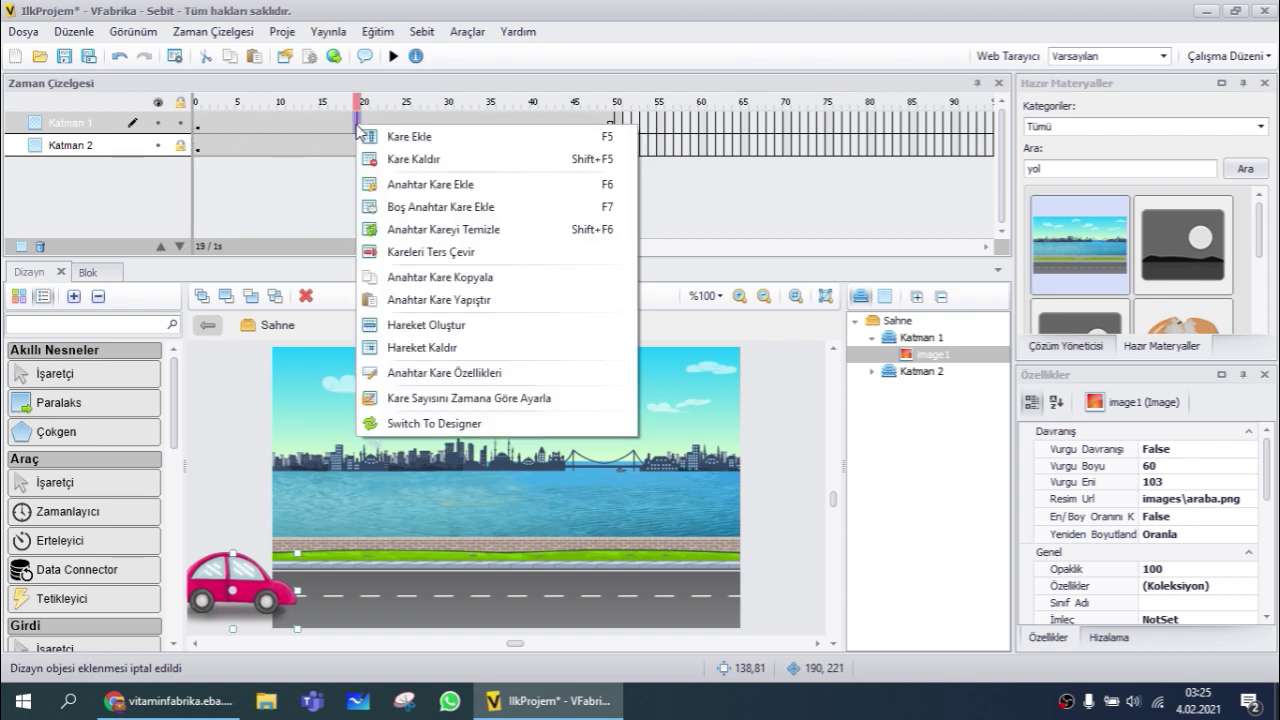
click(485, 325)
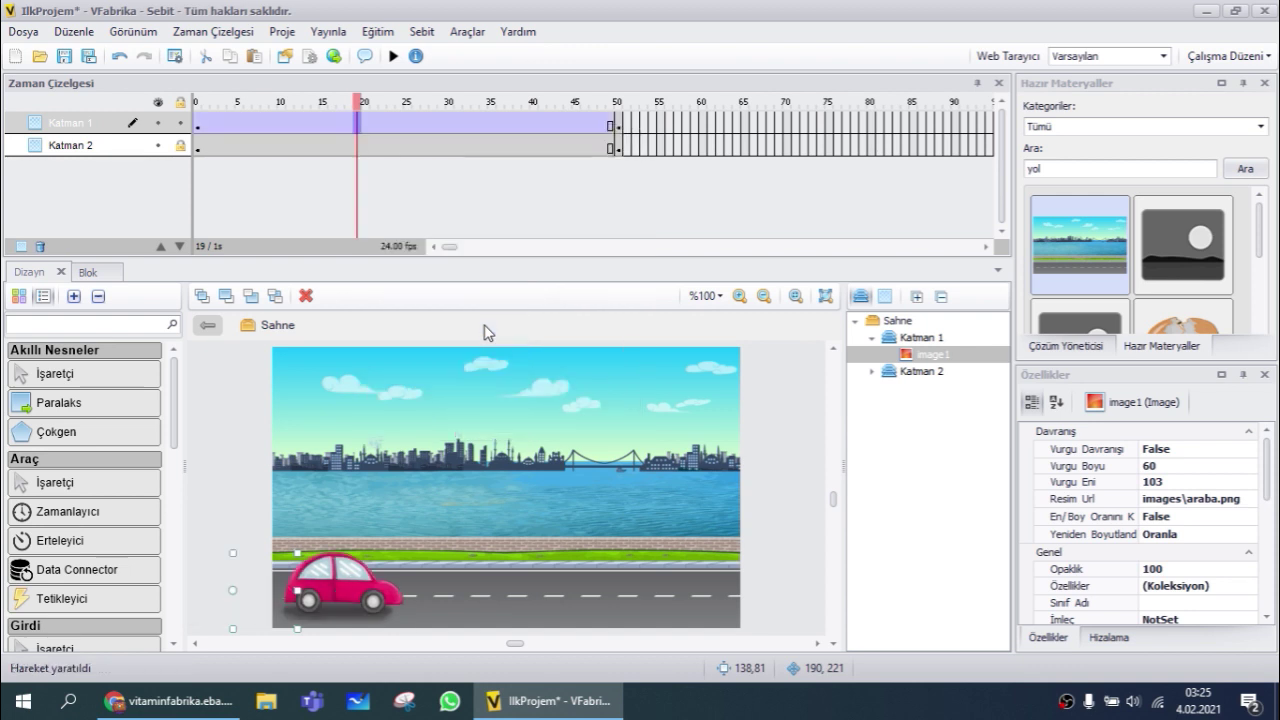
click(329, 163)
click(199, 104)
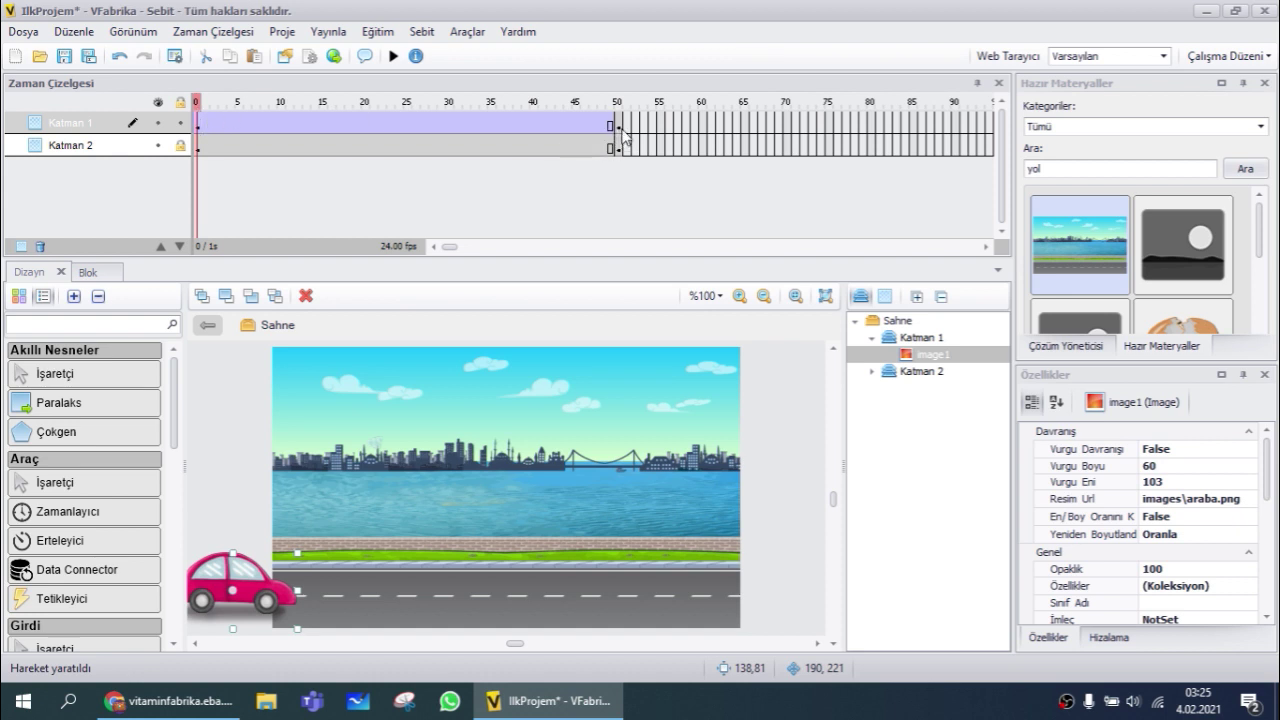
drag(217, 103, 617, 110)
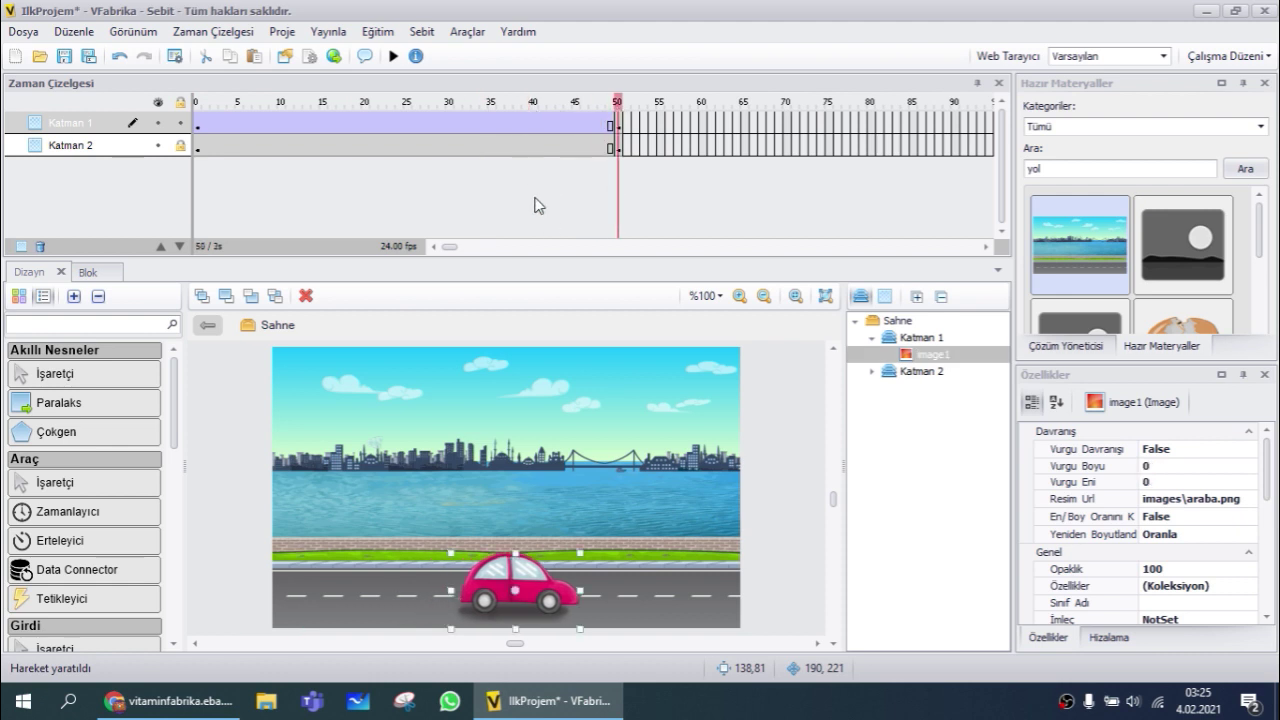
Preview the project in the web browser and play the car animation
click(393, 57)
click(394, 57)
click(393, 58)
click(333, 57)
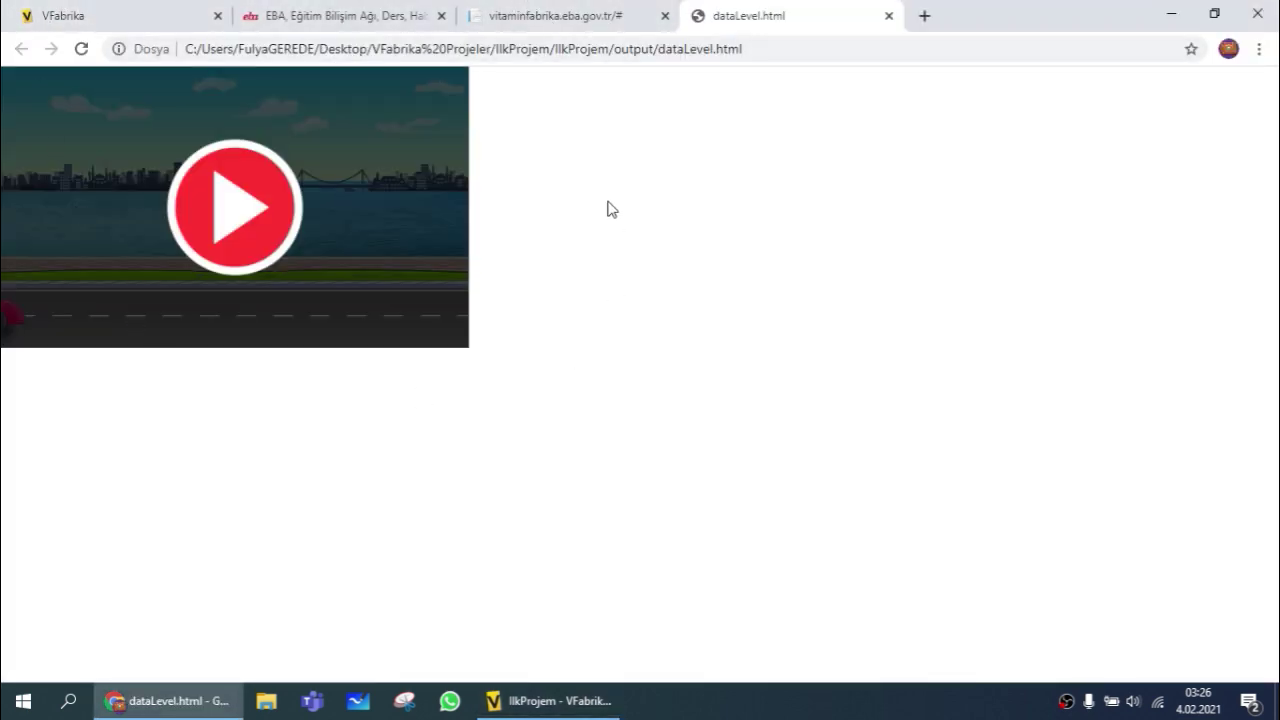
click(264, 203)
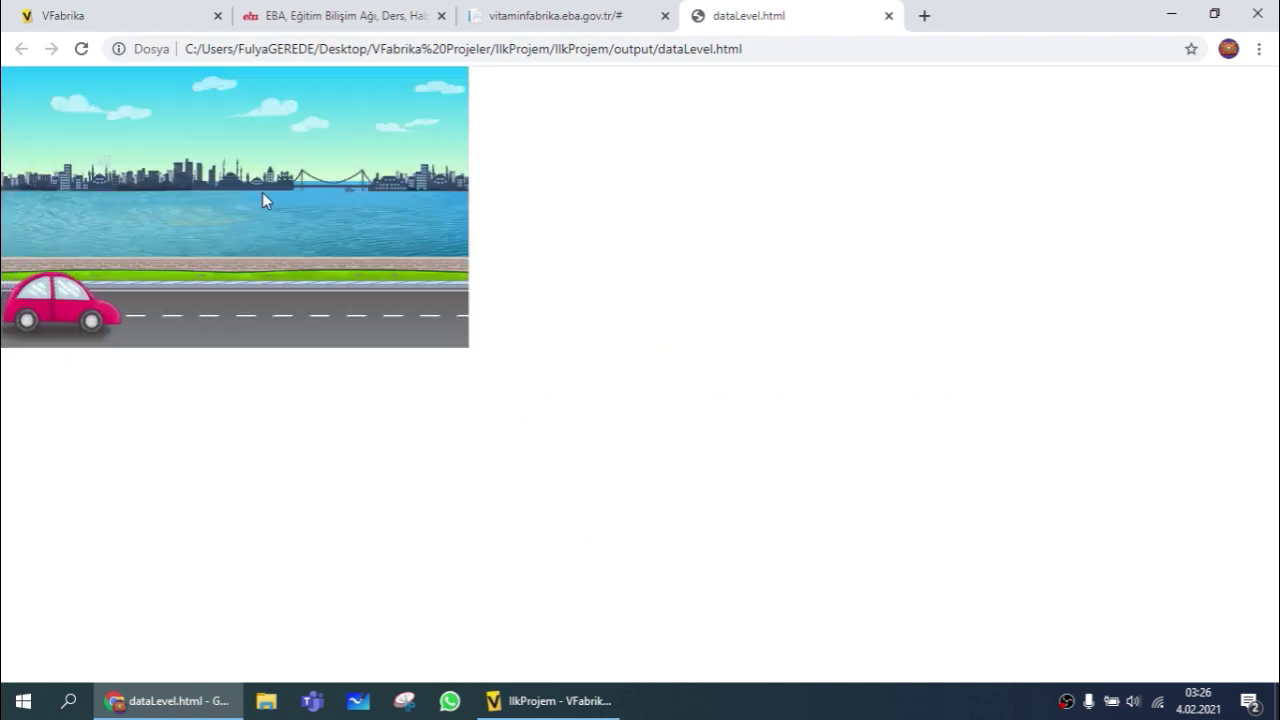